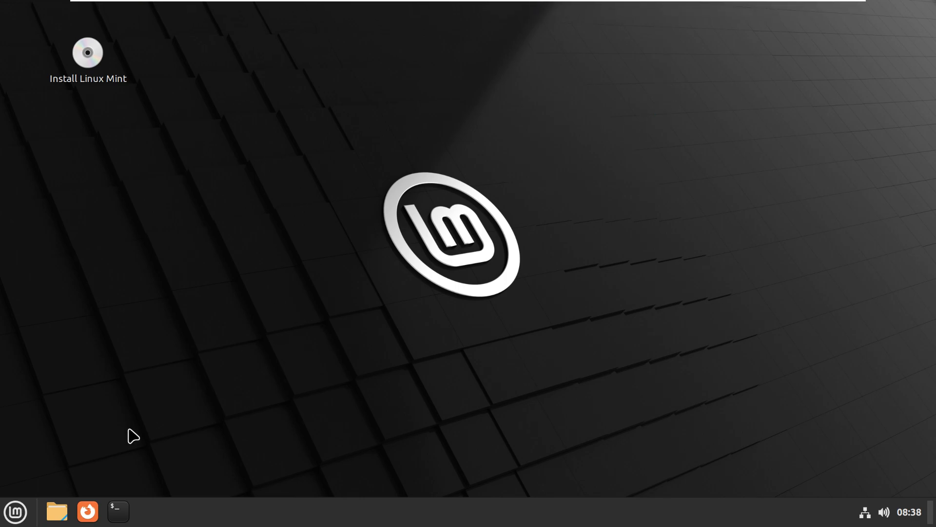
Step: Log out of the current desktop session and confirm the logout
{"action": "left_click", "coordinate": [18, 512]}
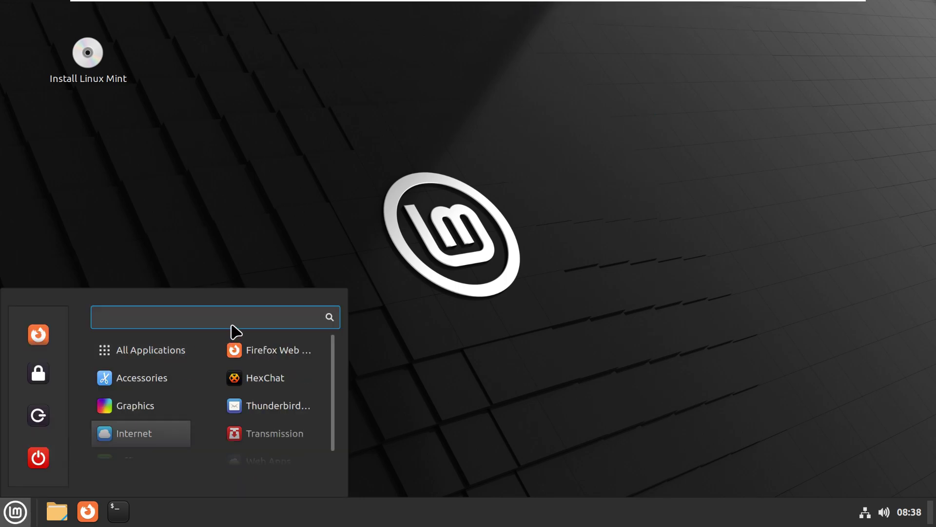
{"action": "left_click", "coordinate": [39, 415]}
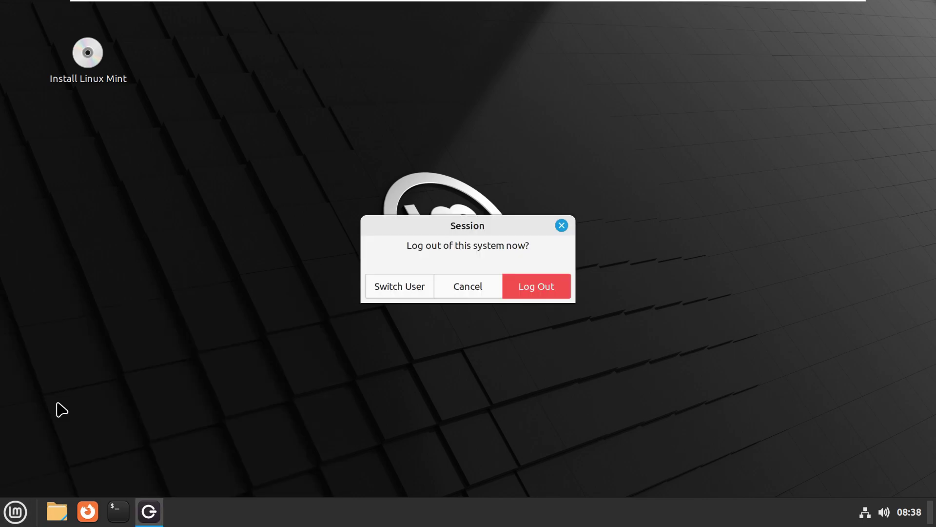
{"action": "left_click", "coordinate": [523, 292]}
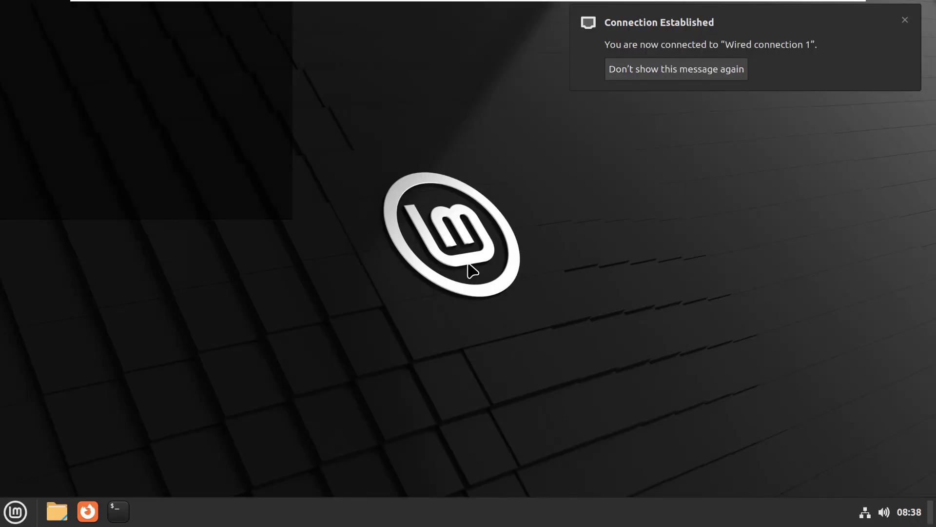
Step: Look through the installed applications, filter them by "d" and open the Display settings
{"action": "left_click", "coordinate": [15, 511]}
{"action": "mouse_move", "coordinate": [161, 359]}
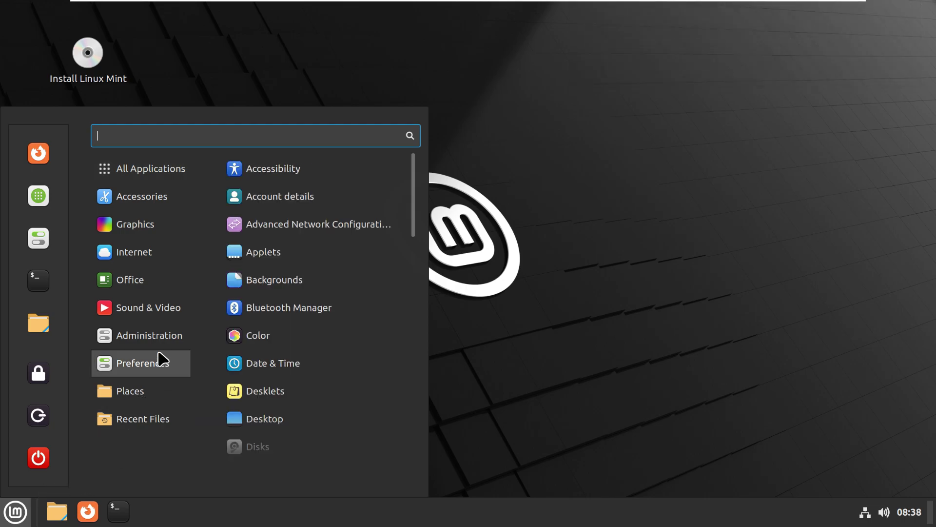
{"action": "scroll", "coordinate": [322, 363], "scroll_direction": "down", "scroll_amount": 2}
{"action": "scroll", "coordinate": [322, 363], "scroll_direction": "down", "scroll_amount": 14}
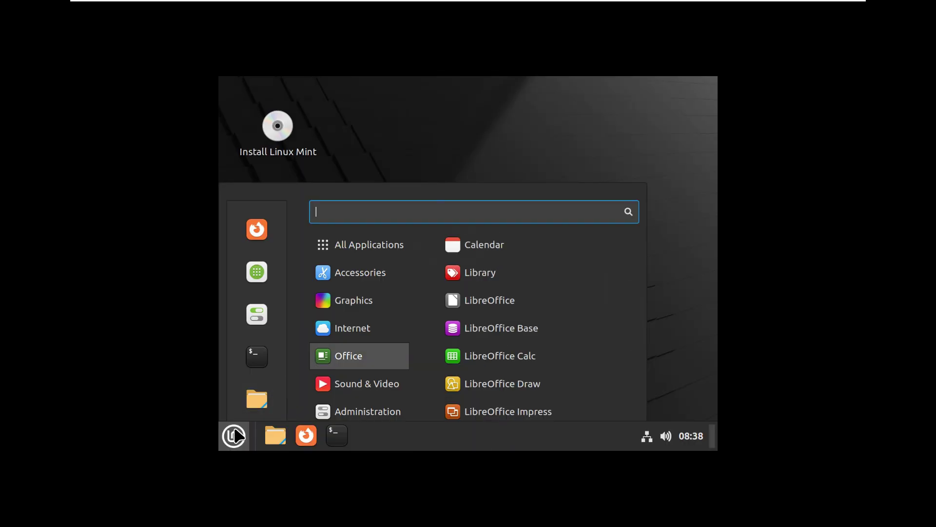
{"action": "mouse_move", "coordinate": [360, 378]}
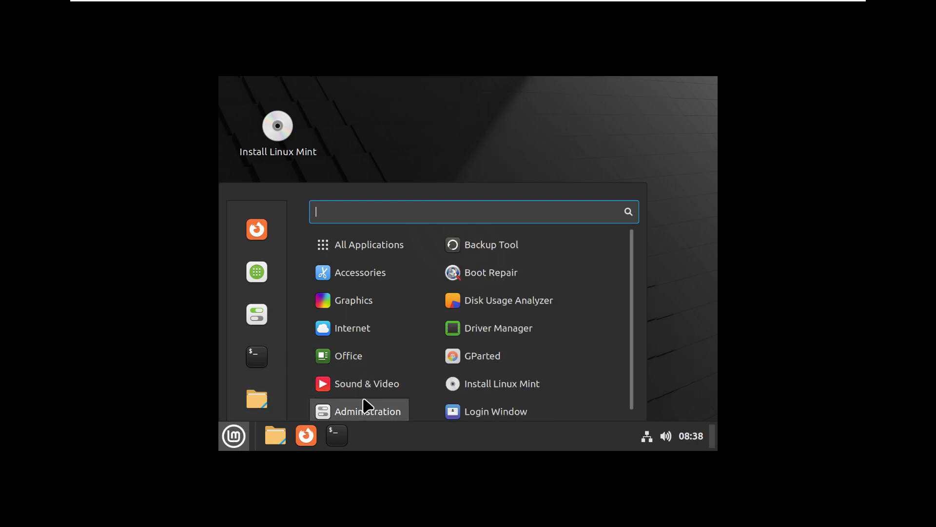
{"action": "mouse_move", "coordinate": [377, 344]}
{"action": "mouse_move", "coordinate": [403, 229]}
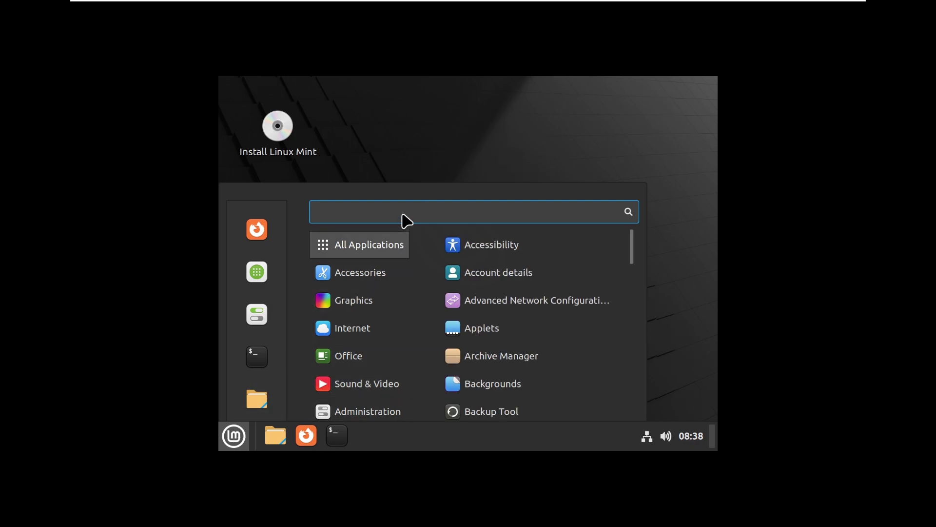
{"action": "type", "text": "d"}
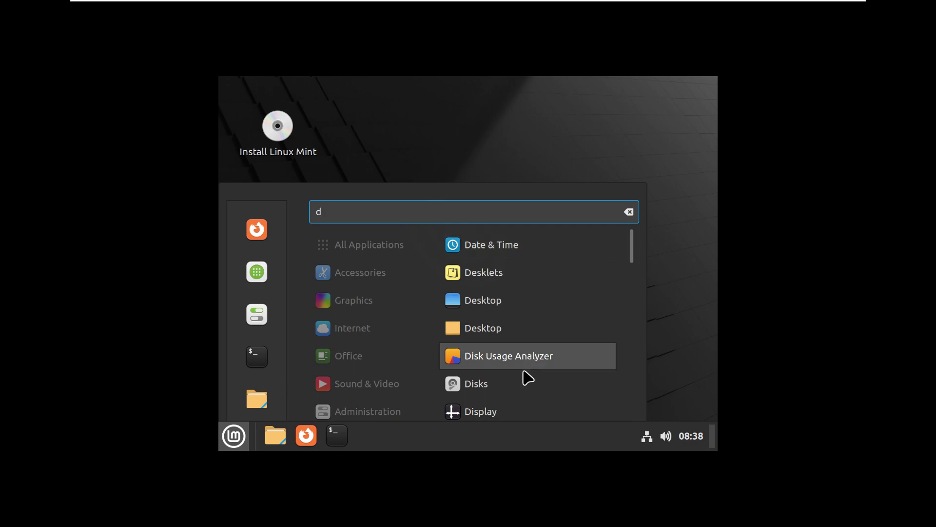
{"action": "left_click", "coordinate": [504, 411]}
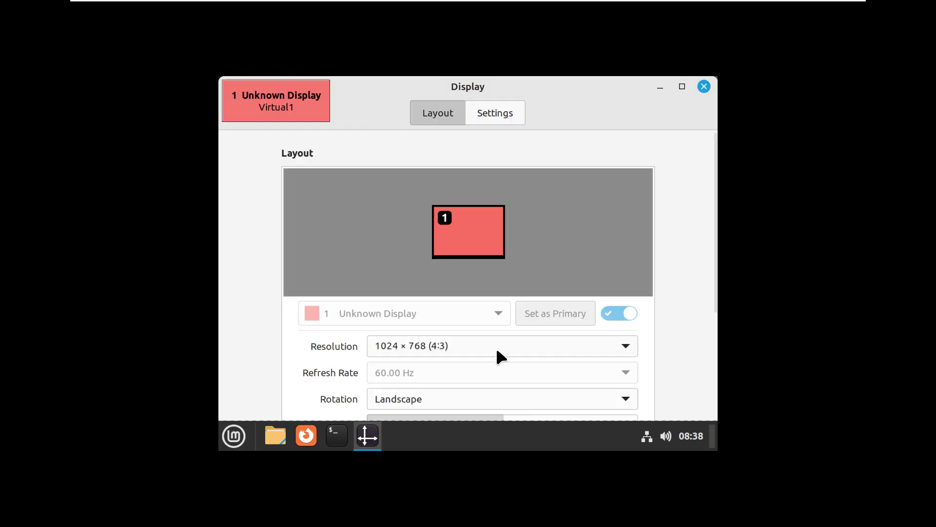
Step: Set the display resolution to 1920 × 1080 (16:9), apply it and keep the new configuration
{"action": "left_click", "coordinate": [496, 341]}
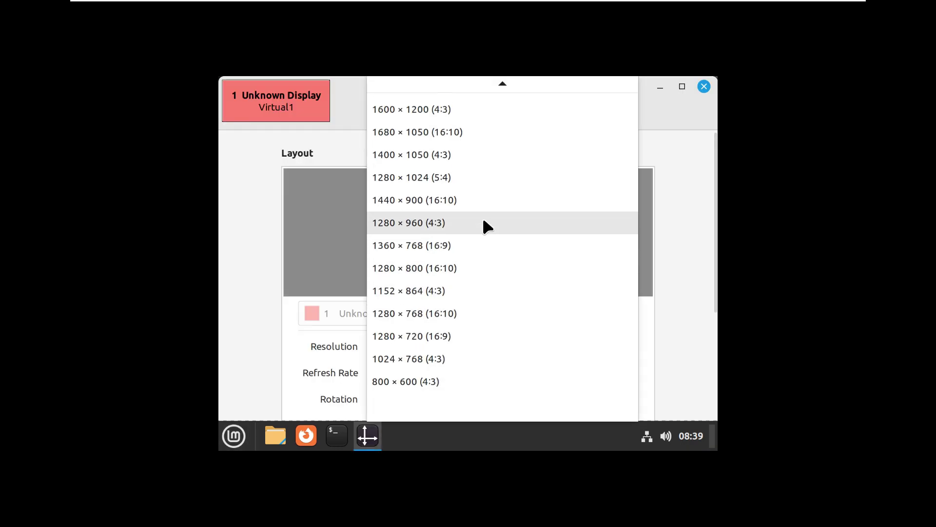
{"action": "scroll", "coordinate": [483, 221], "scroll_direction": "up", "scroll_amount": 3}
{"action": "left_click", "coordinate": [471, 152]}
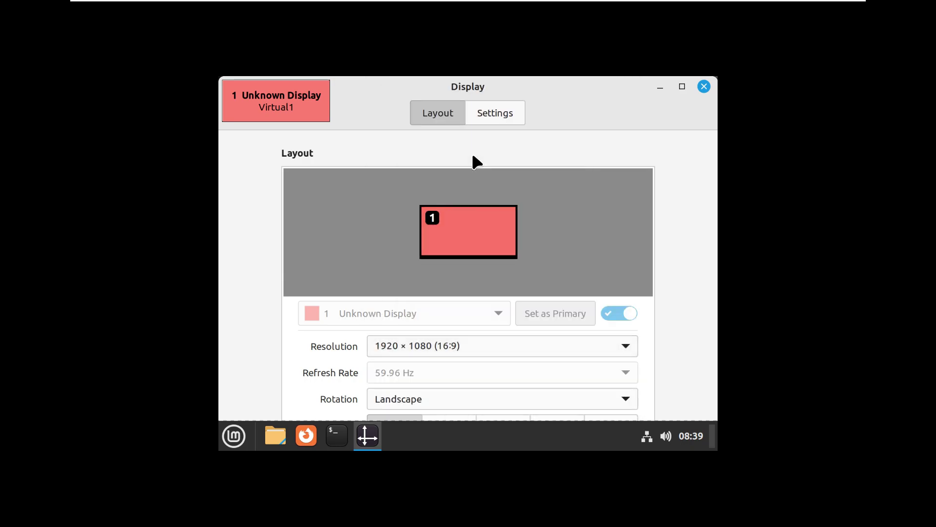
{"action": "scroll", "coordinate": [691, 317], "scroll_direction": "down", "scroll_amount": 3}
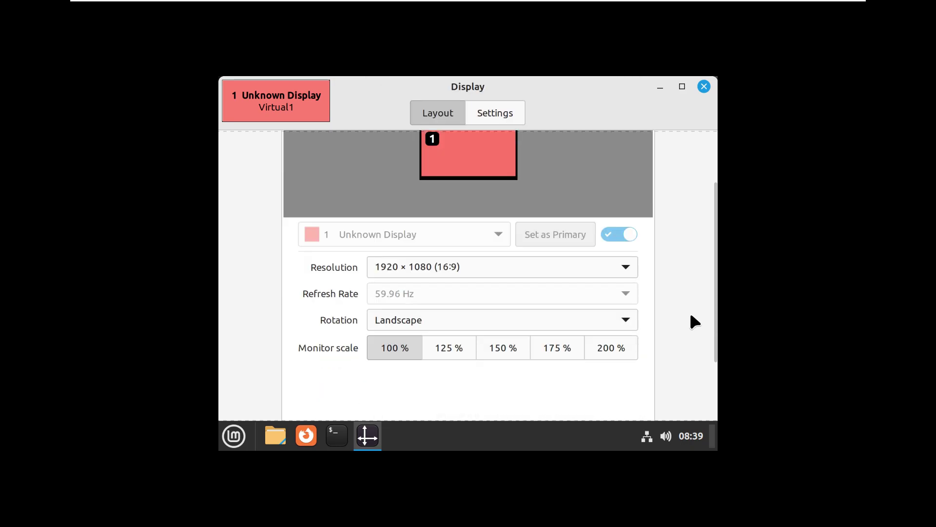
{"action": "left_click", "coordinate": [611, 397]}
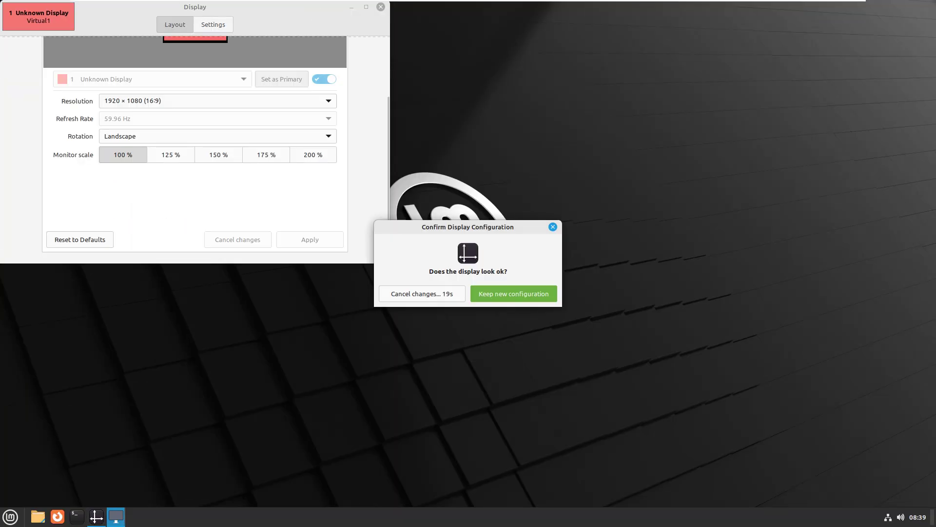
{"action": "left_click", "coordinate": [513, 293]}
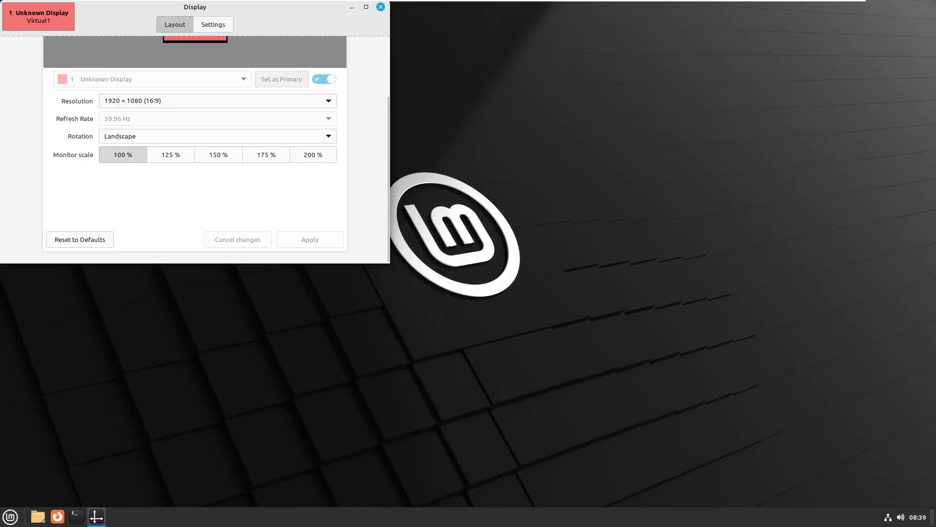
Step: Set the monitor scale to 150 %, apply and keep the new configuration, and close the maximized Display settings
{"action": "left_click", "coordinate": [218, 154]}
{"action": "left_click", "coordinate": [310, 240]}
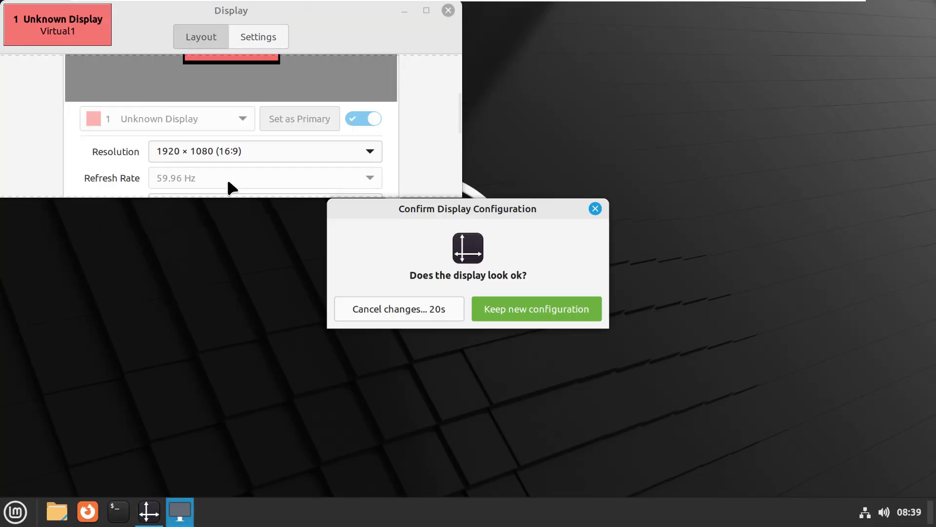
{"action": "left_click", "coordinate": [559, 317]}
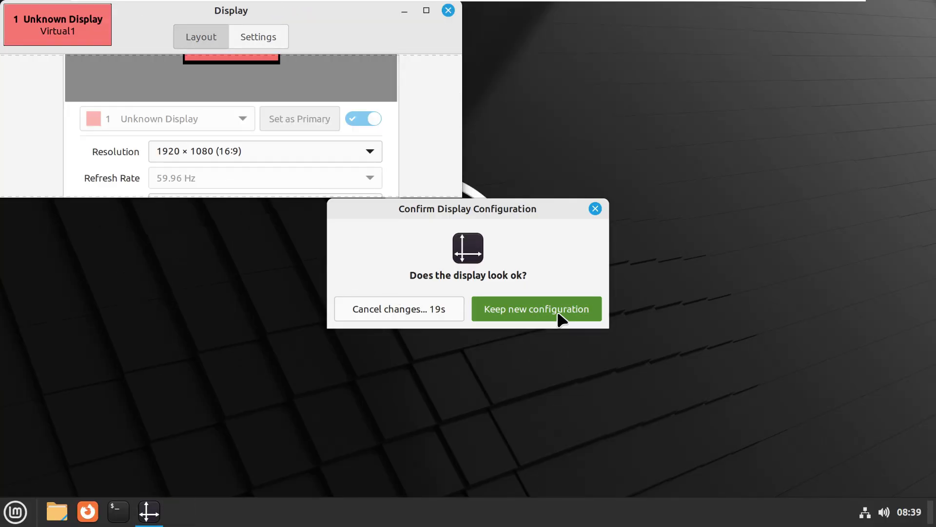
{"action": "left_click", "coordinate": [428, 10]}
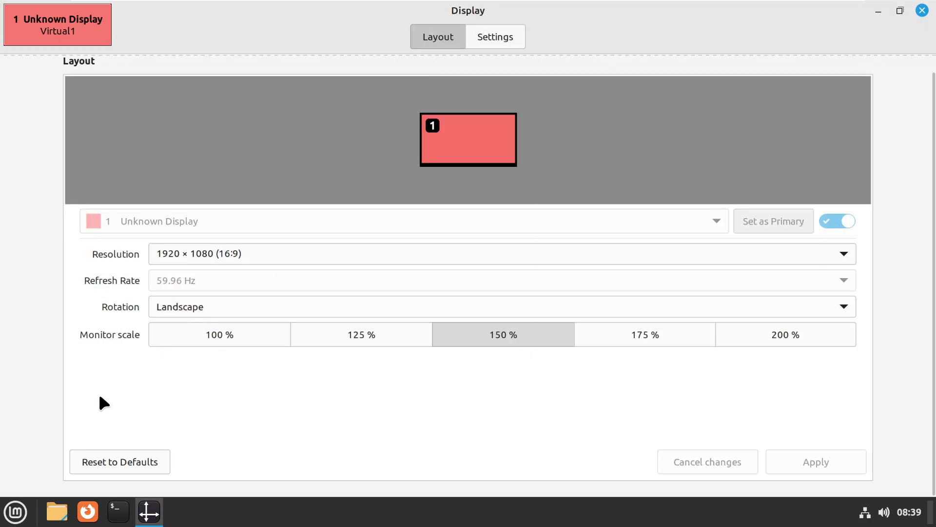
{"action": "left_click", "coordinate": [921, 10]}
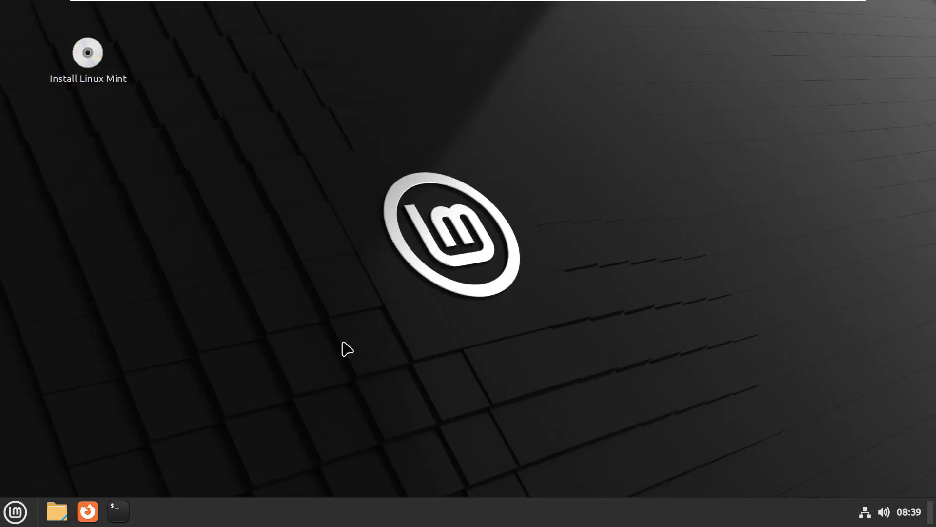
Step: Open System Info from the Preferences applications, highlight the operating system and Cinnamon version values, and close the window
{"action": "left_click", "coordinate": [10, 518]}
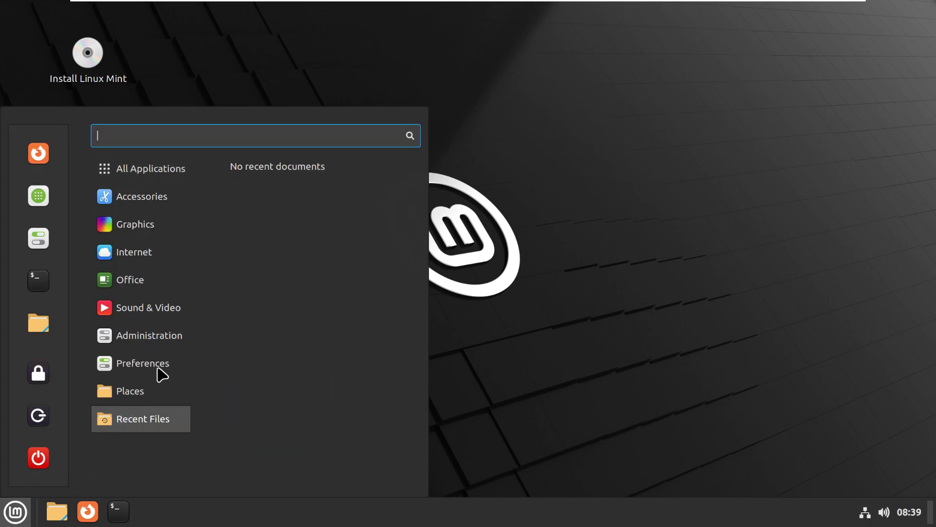
{"action": "scroll", "coordinate": [324, 356], "scroll_direction": "down", "scroll_amount": 10}
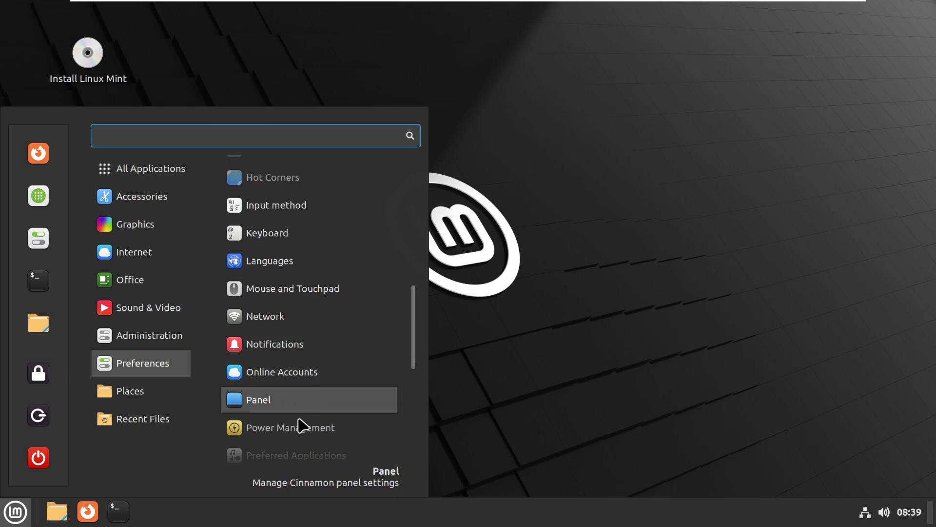
{"action": "scroll", "coordinate": [303, 411], "scroll_direction": "down", "scroll_amount": 6}
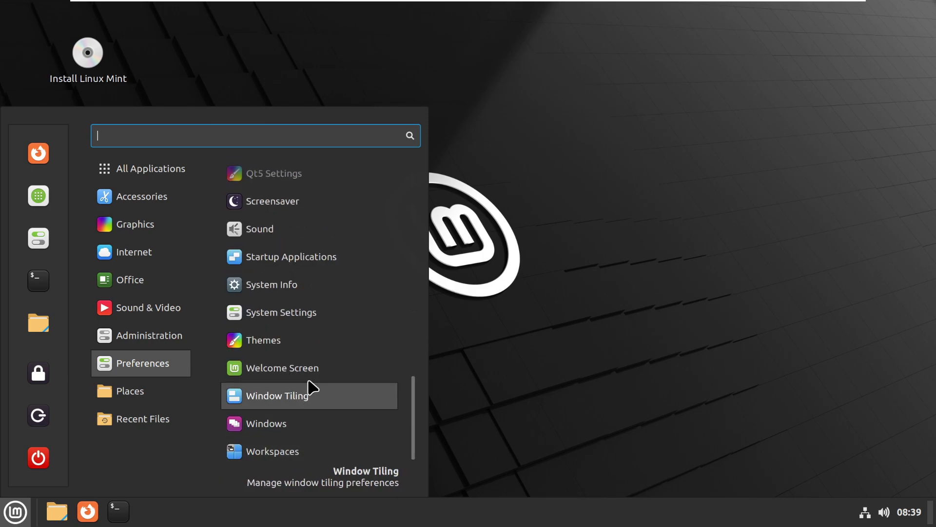
{"action": "left_click", "coordinate": [314, 284]}
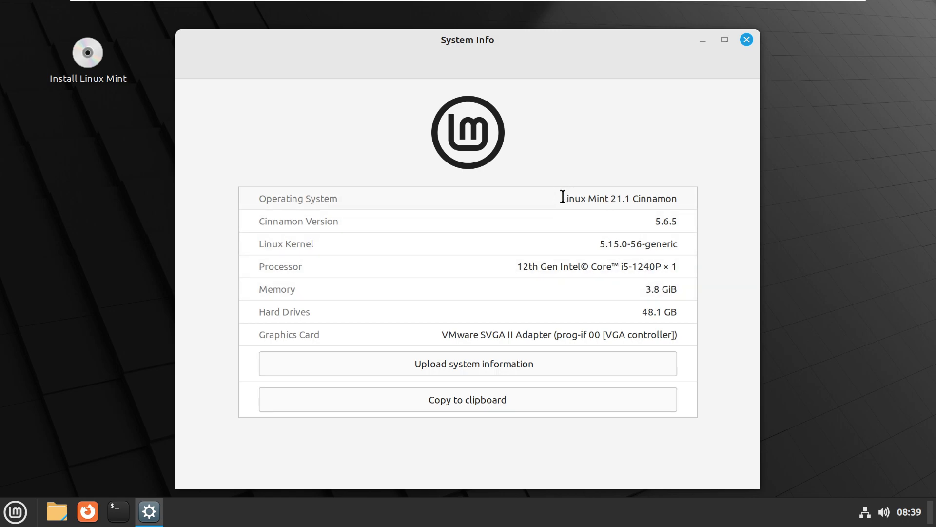
{"action": "left_click_drag", "start_coordinate": [561, 198], "coordinate": [669, 200]}
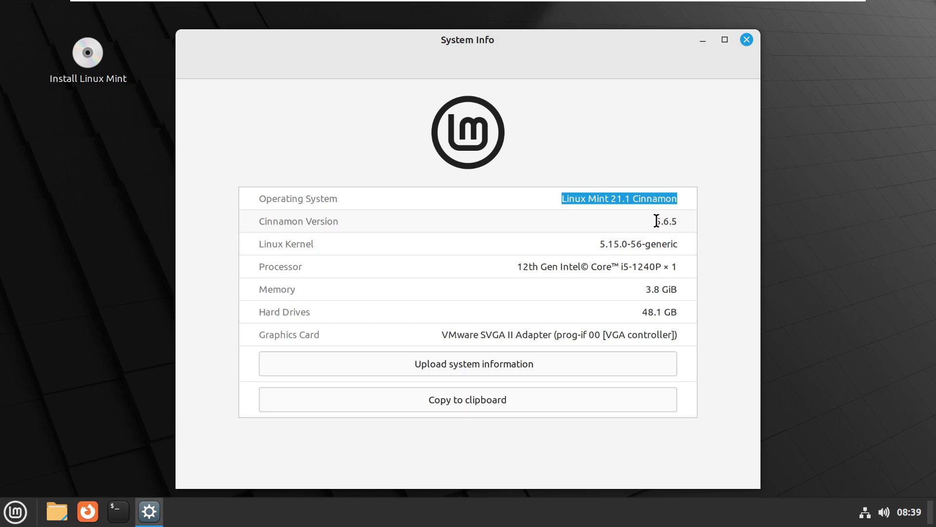
{"action": "left_click_drag", "start_coordinate": [654, 221], "coordinate": [676, 220]}
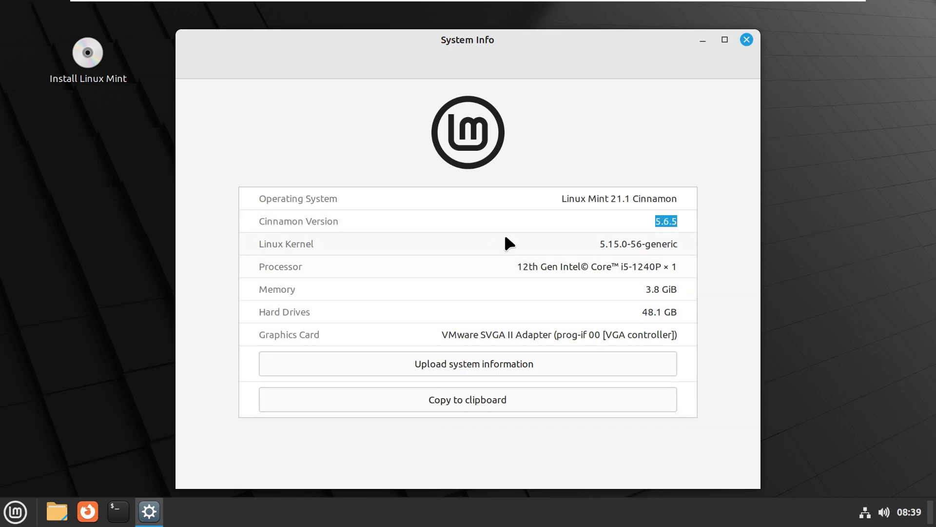
{"action": "left_click", "coordinate": [747, 39]}
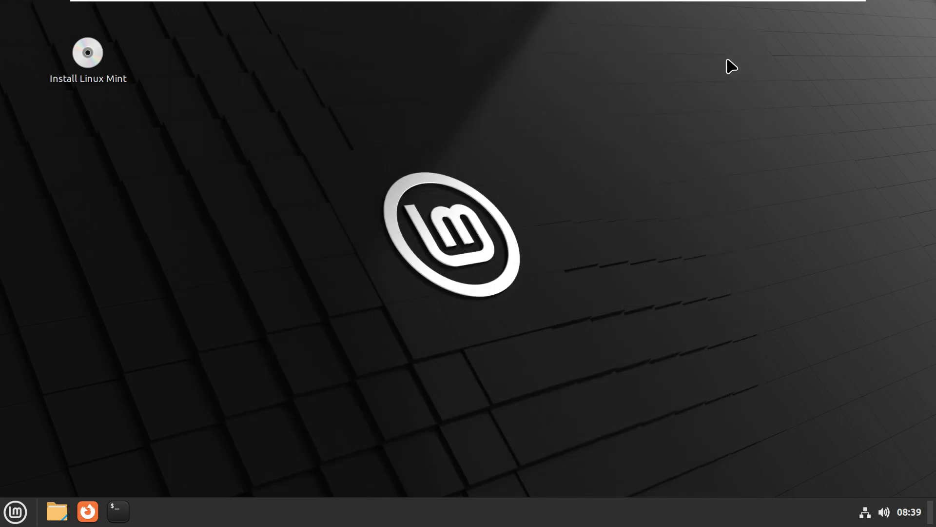
Step: Browse the Preferences applications and open System Monitor from the Administration category
{"action": "left_click", "coordinate": [19, 510]}
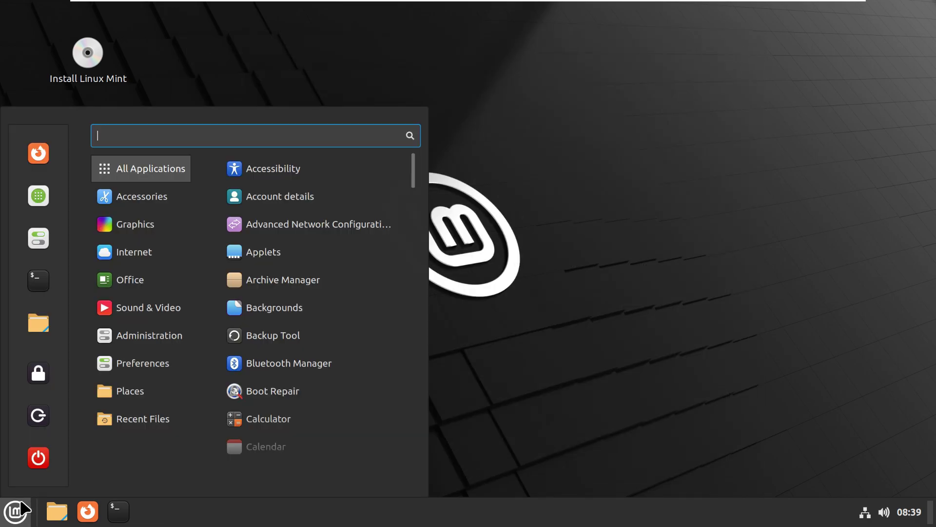
{"action": "scroll", "coordinate": [298, 365], "scroll_direction": "down", "scroll_amount": 2}
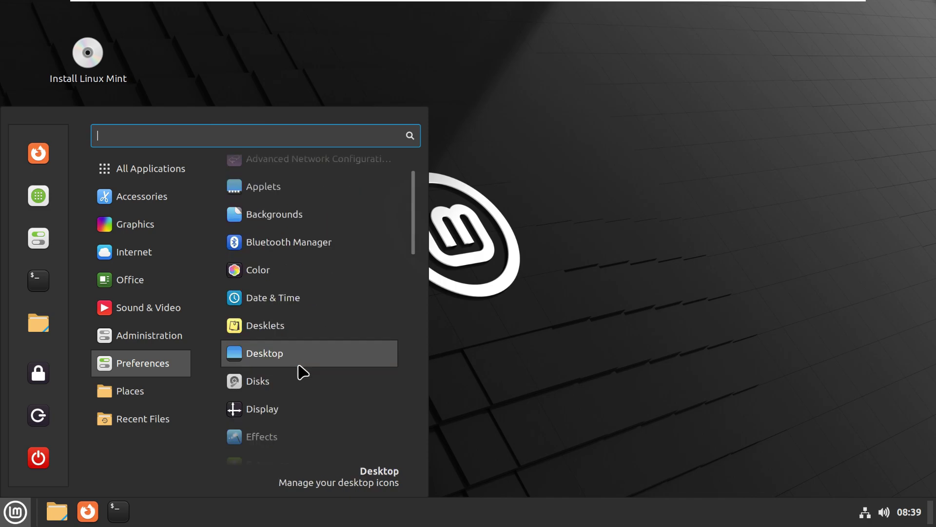
{"action": "scroll", "coordinate": [303, 372], "scroll_direction": "down", "scroll_amount": 10}
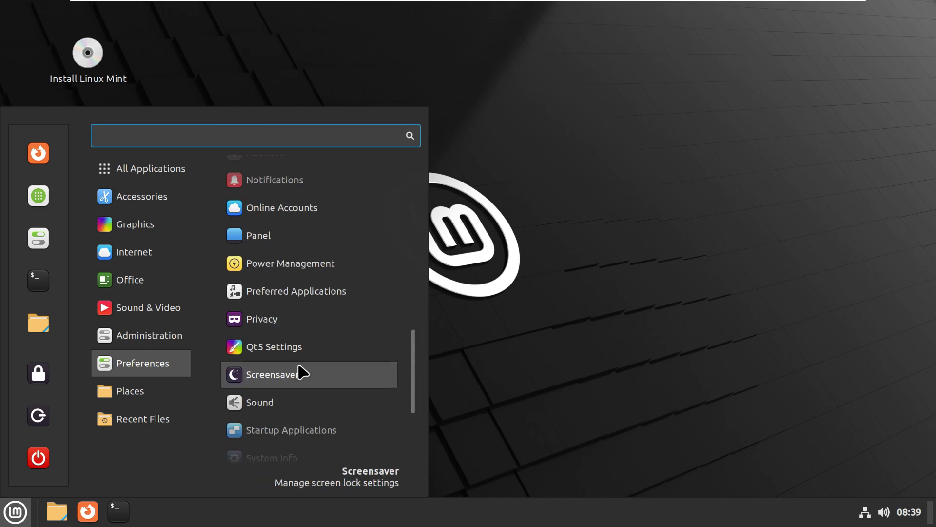
{"action": "scroll", "coordinate": [302, 372], "scroll_direction": "down", "scroll_amount": 6}
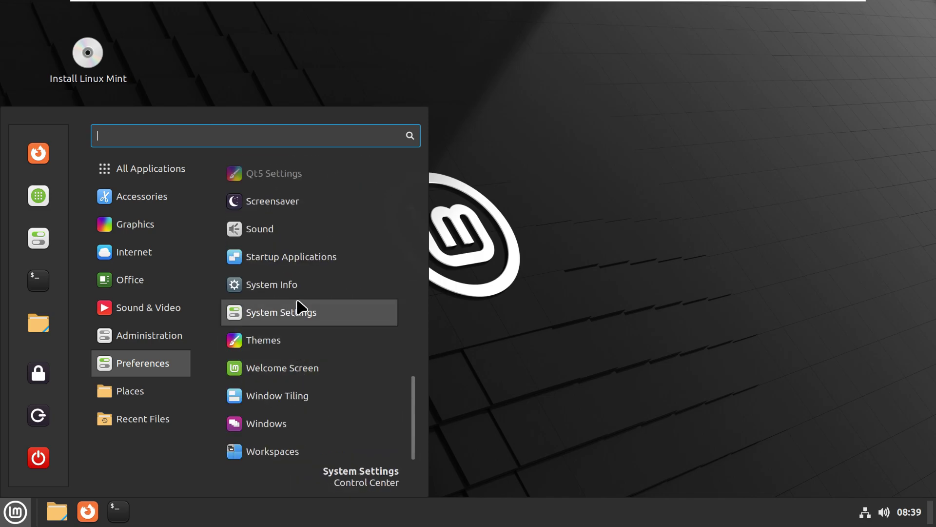
{"action": "scroll", "coordinate": [303, 264], "scroll_direction": "up", "scroll_amount": 5}
{"action": "scroll", "coordinate": [302, 264], "scroll_direction": "up", "scroll_amount": 9}
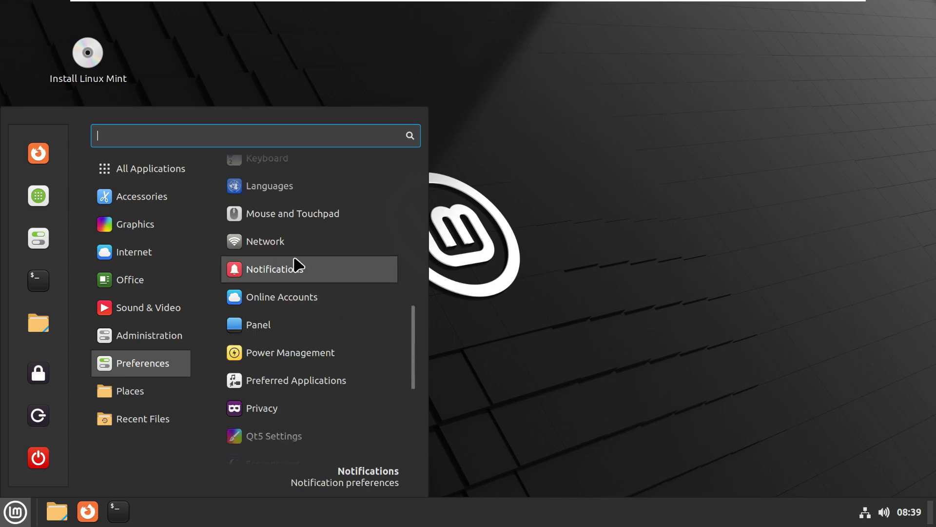
{"action": "mouse_move", "coordinate": [188, 347]}
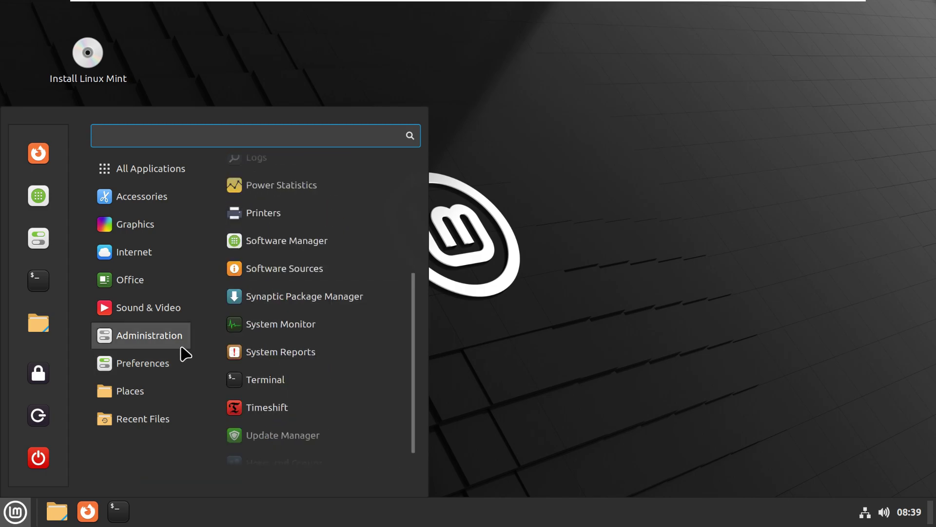
{"action": "left_click", "coordinate": [285, 325]}
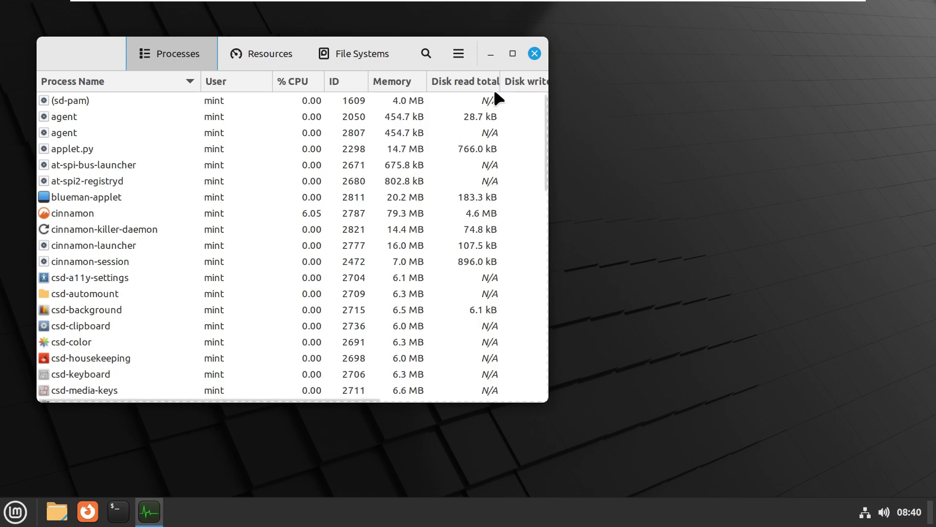
Step: Maximize the System Monitor window and open its About information to check the program version
{"action": "left_click", "coordinate": [513, 53]}
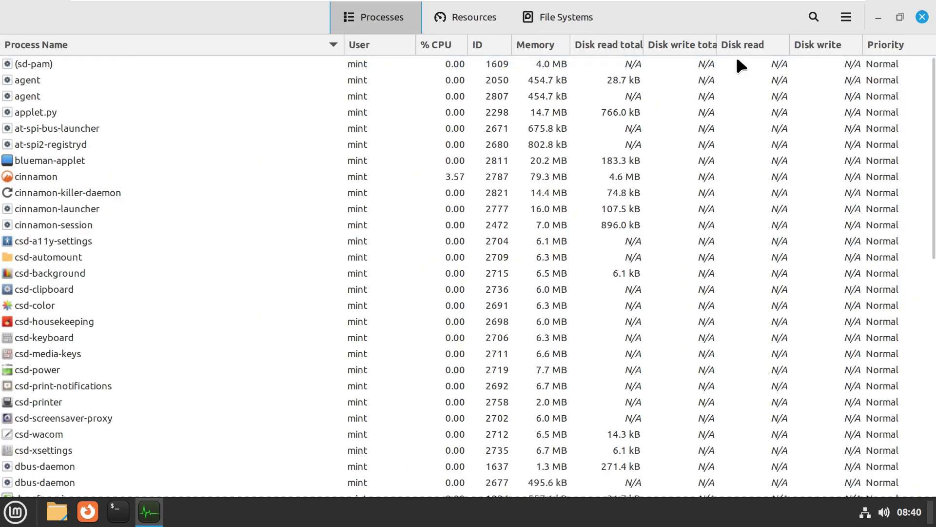
{"action": "left_click", "coordinate": [841, 19]}
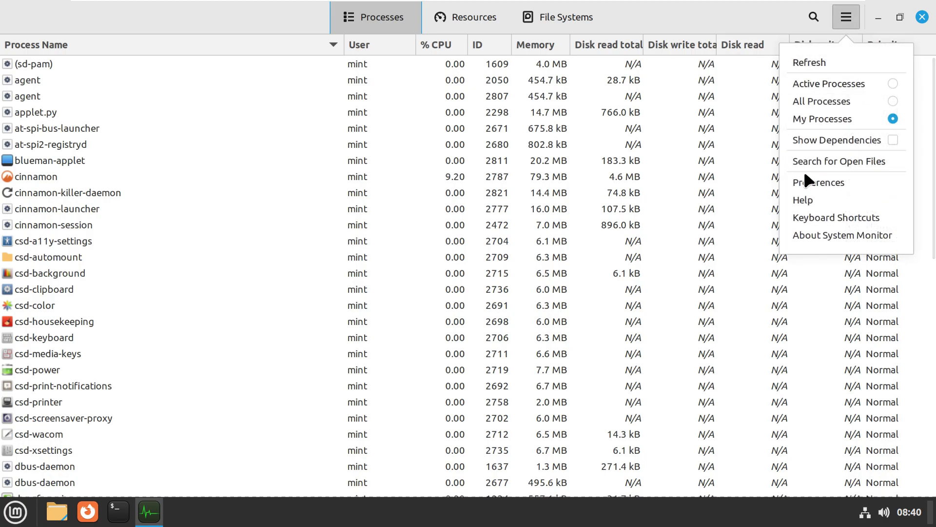
{"action": "left_click", "coordinate": [804, 236]}
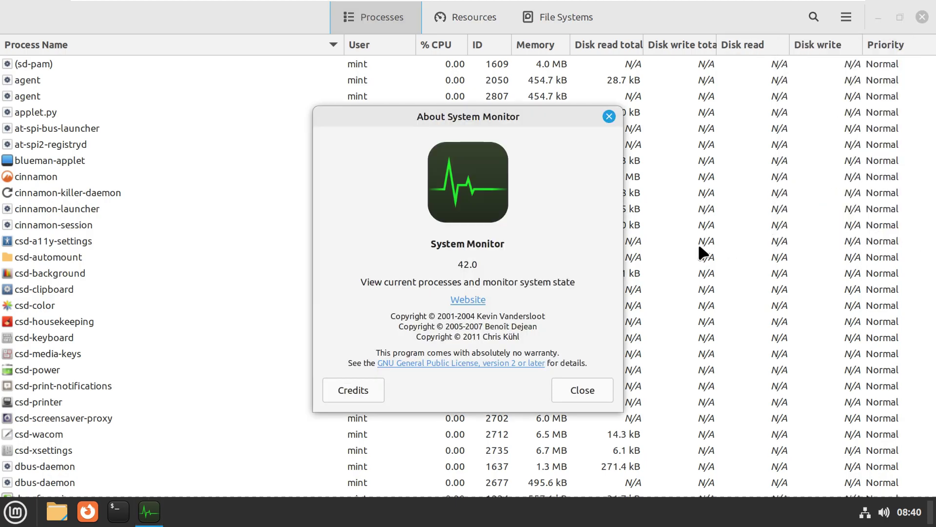
Step: Close the About System Monitor information and look through the full list of running processes
{"action": "left_click", "coordinate": [575, 386]}
{"action": "scroll", "coordinate": [181, 273], "scroll_direction": "down", "scroll_amount": 3}
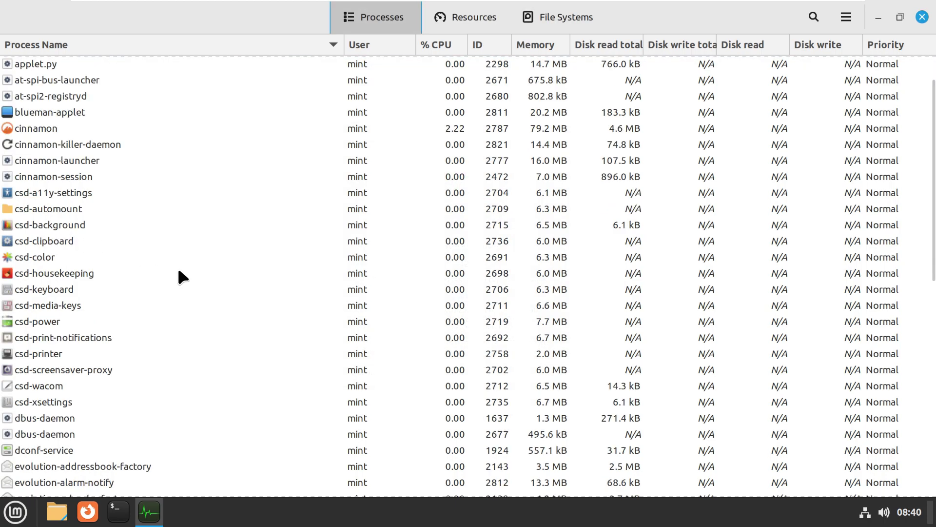
{"action": "scroll", "coordinate": [179, 273], "scroll_direction": "down", "scroll_amount": 10}
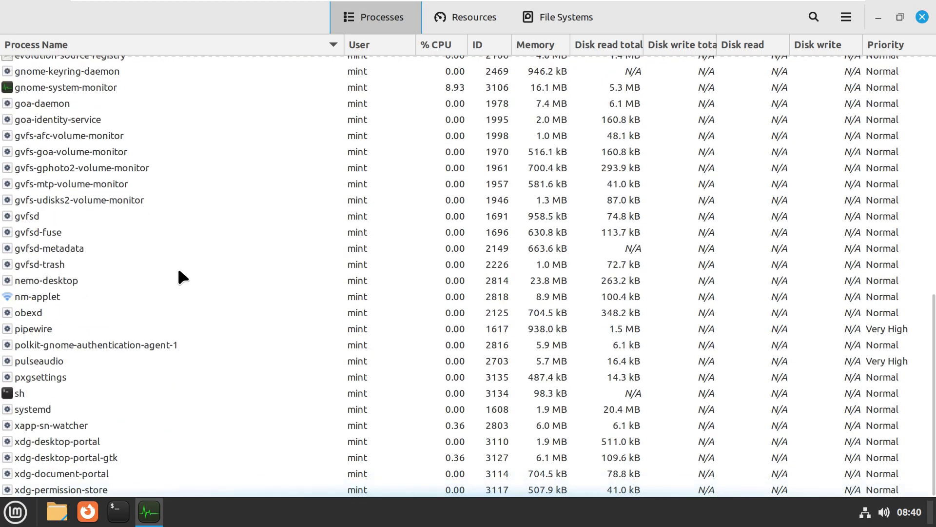
{"action": "scroll", "coordinate": [181, 276], "scroll_direction": "up", "scroll_amount": 15}
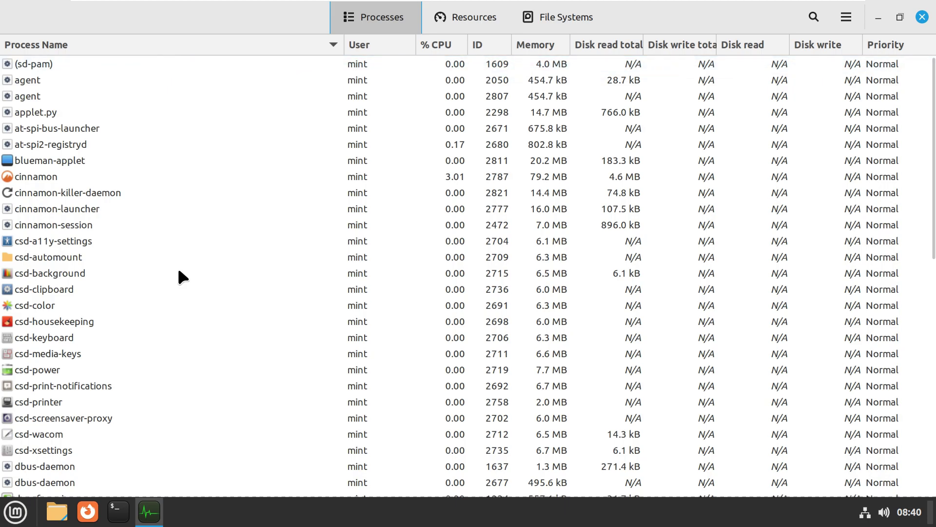
{"action": "scroll", "coordinate": [182, 276], "scroll_direction": "down", "scroll_amount": 3}
{"action": "scroll", "coordinate": [182, 276], "scroll_direction": "down", "scroll_amount": 10}
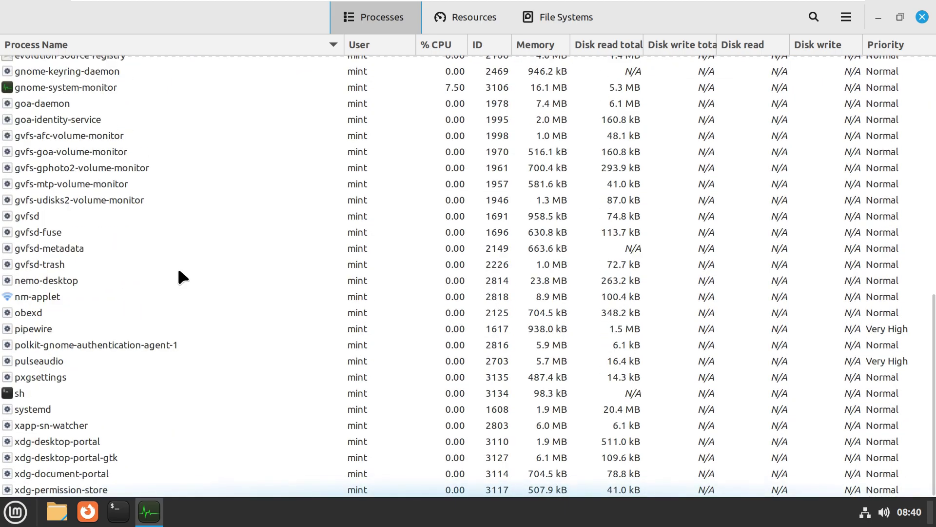
{"action": "scroll", "coordinate": [179, 273], "scroll_direction": "up", "scroll_amount": 15}
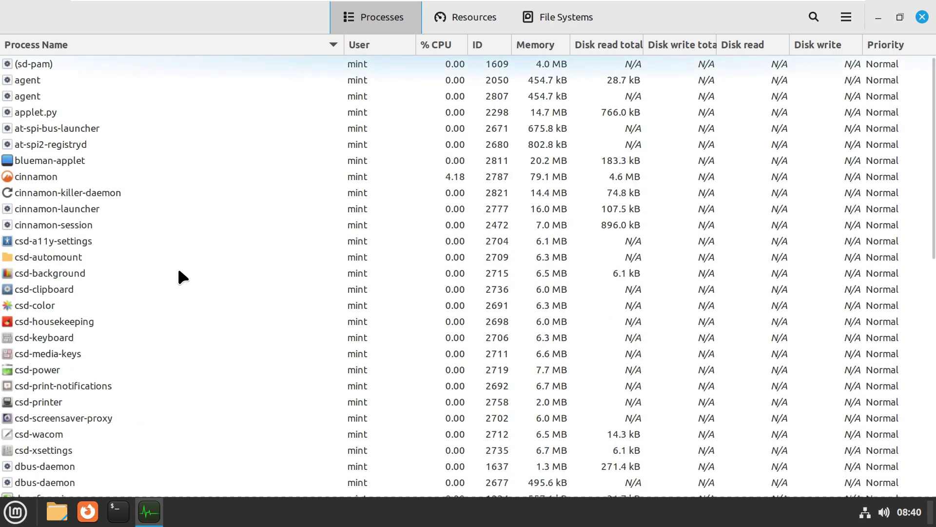
Step: Show the Resources graphs and change the CPU2 graph color to light green
{"action": "left_click", "coordinate": [473, 27]}
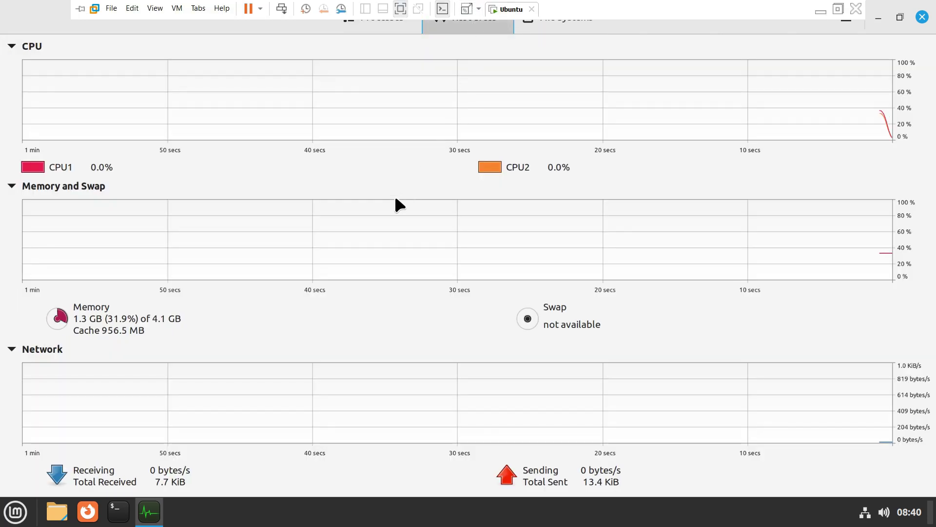
{"action": "left_click", "coordinate": [485, 166]}
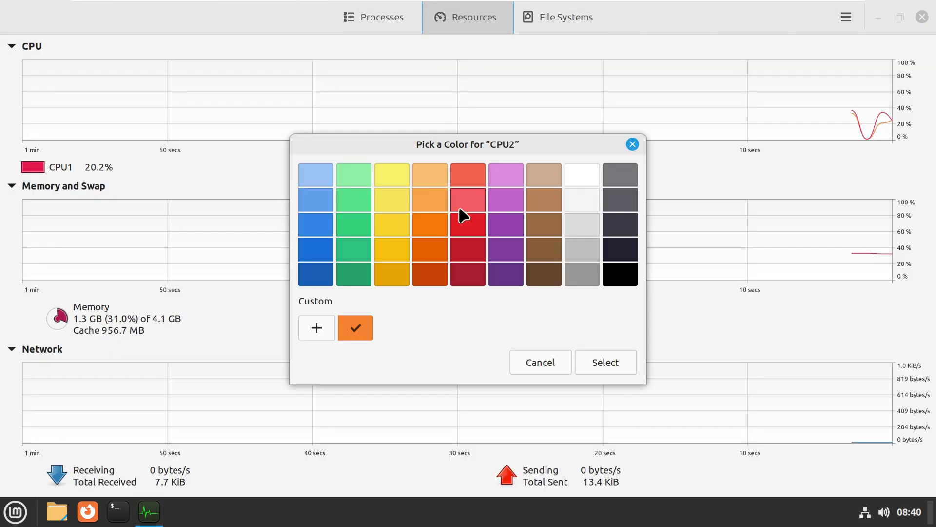
{"action": "left_click", "coordinate": [358, 207]}
{"action": "left_click", "coordinate": [607, 361]}
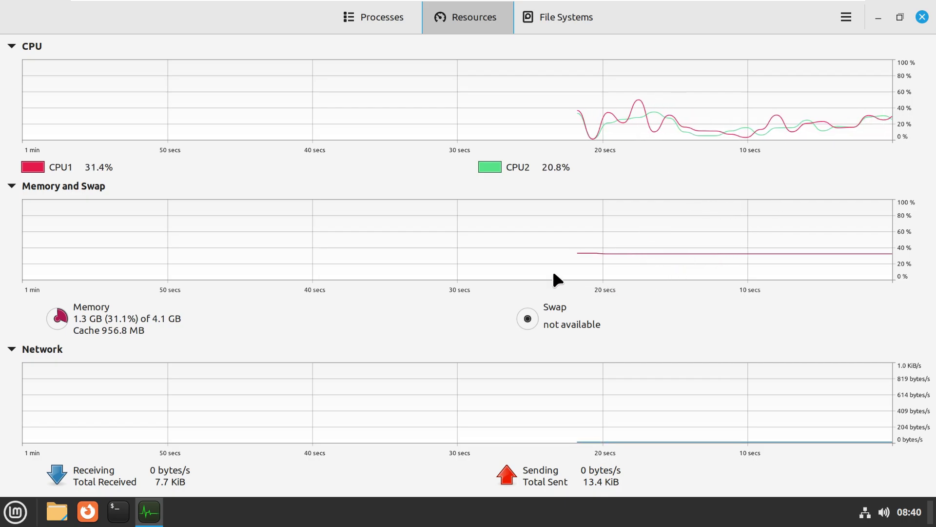
Step: Review the File Systems, Resources and Processes views again, and close System Monitor
{"action": "left_click", "coordinate": [529, 26]}
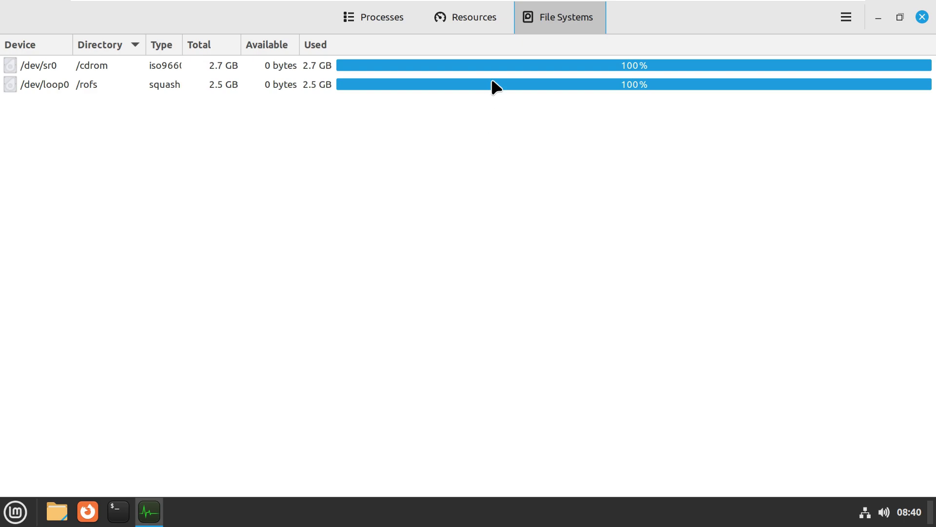
{"action": "left_click", "coordinate": [483, 20]}
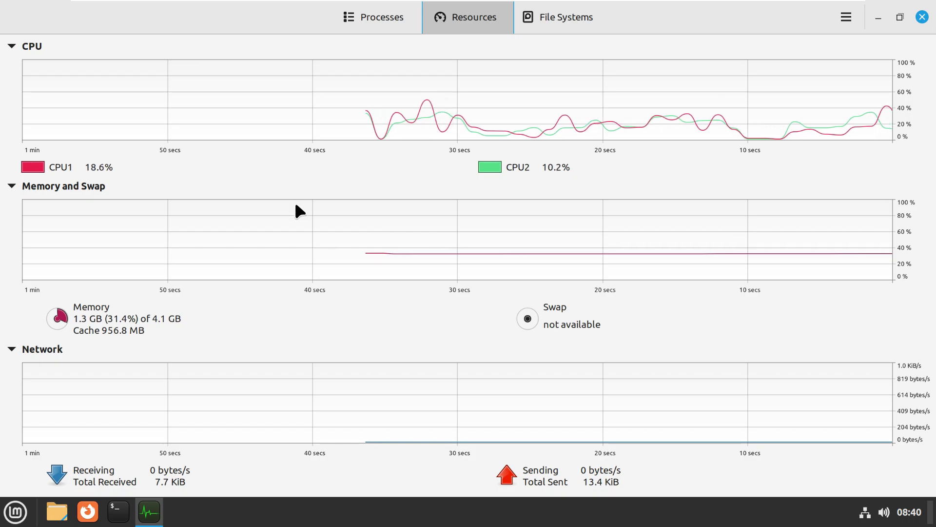
{"action": "left_click", "coordinate": [356, 19]}
{"action": "scroll", "coordinate": [354, 215], "scroll_direction": "down", "scroll_amount": 10}
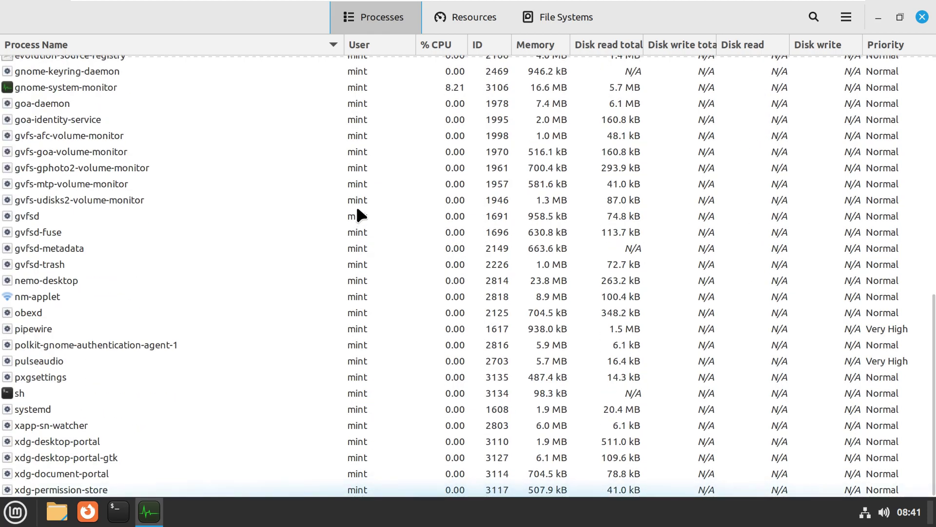
{"action": "left_click", "coordinate": [445, 14]}
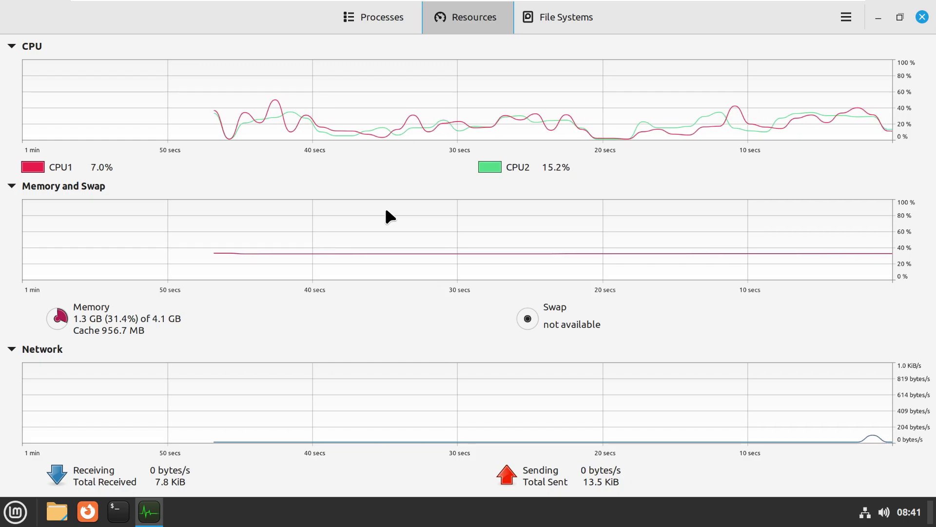
{"action": "left_click", "coordinate": [559, 20]}
{"action": "left_click", "coordinate": [920, 17]}
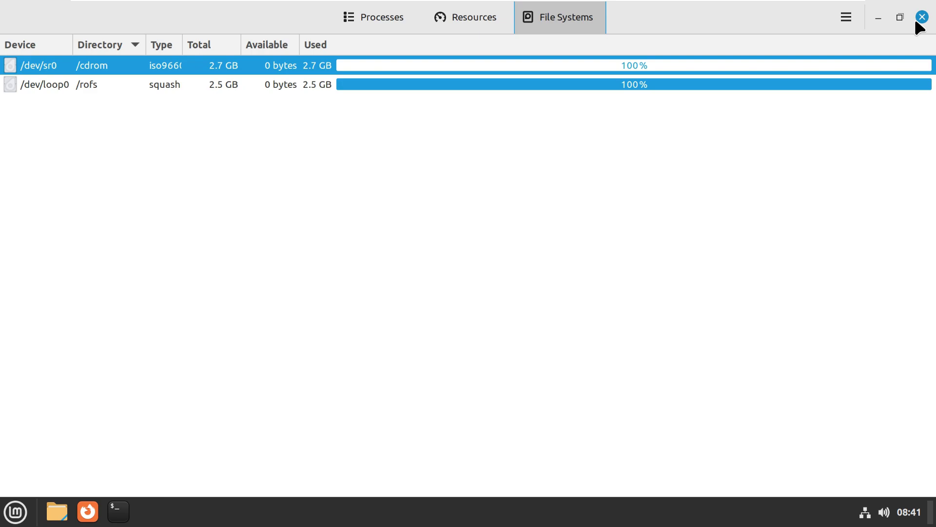
Step: Open the Terminal, check its version in the About information, and maximize the terminal window
{"action": "left_click", "coordinate": [116, 518]}
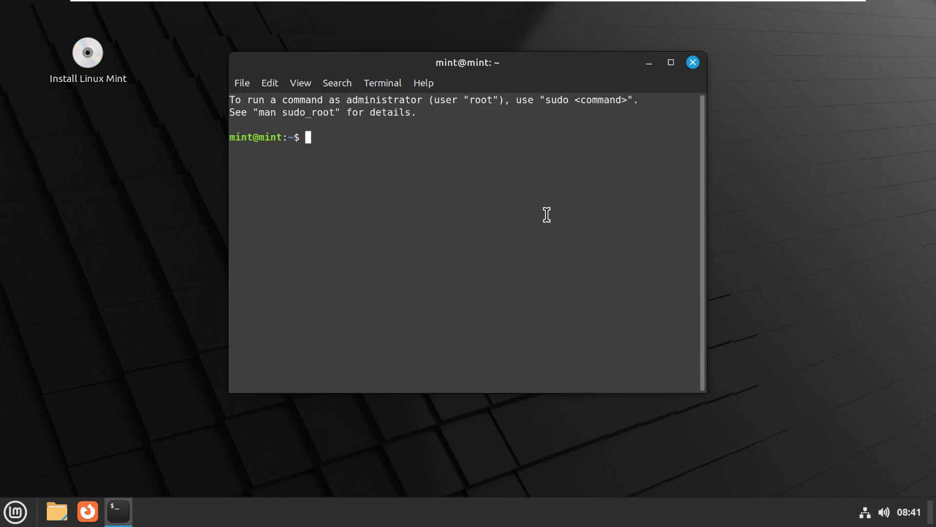
{"action": "left_click", "coordinate": [423, 82]}
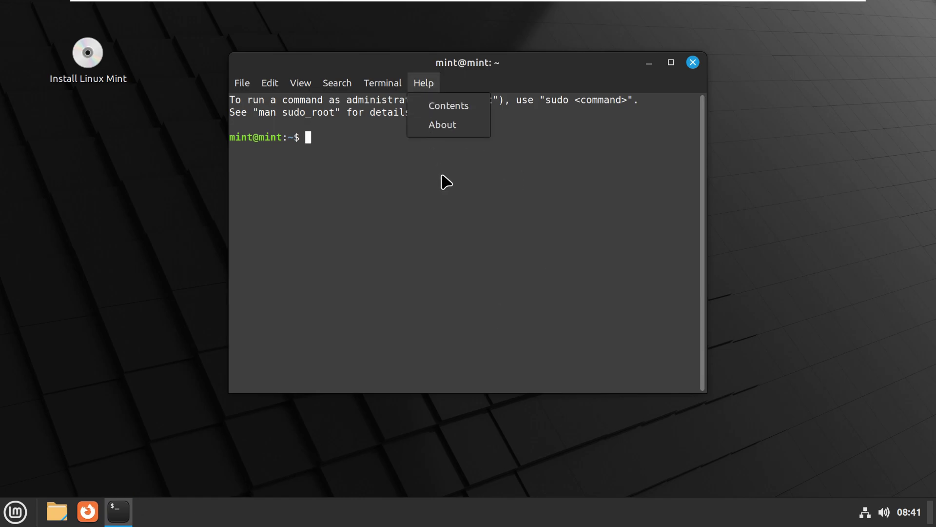
{"action": "left_click", "coordinate": [448, 127]}
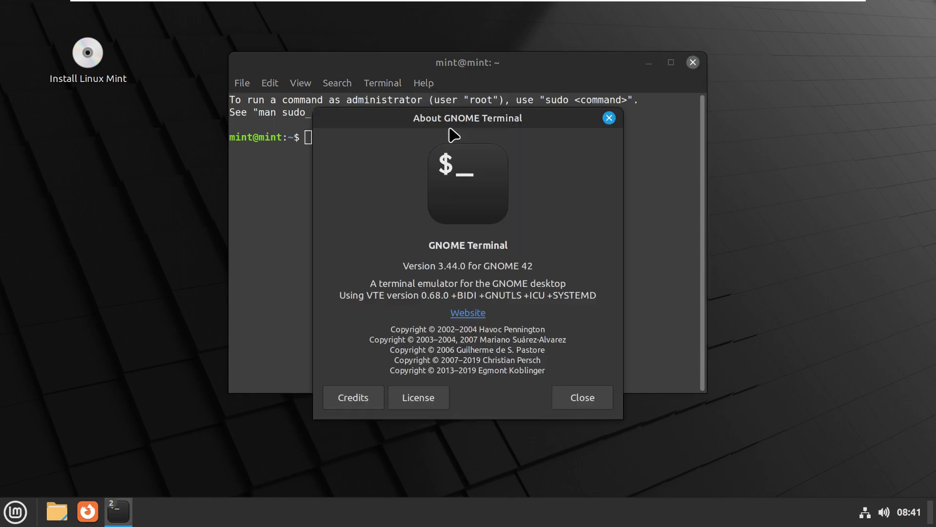
{"action": "left_click", "coordinate": [571, 399]}
{"action": "left_click", "coordinate": [671, 63]}
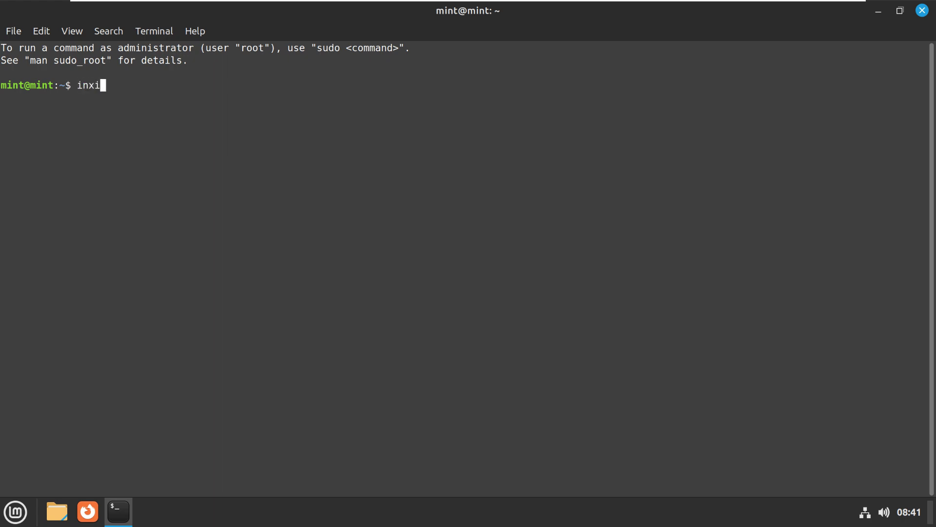
Step: Print the basic system summary with inxi -b and the graphics details with inxi -G
{"action": "type", "text": "-b"}
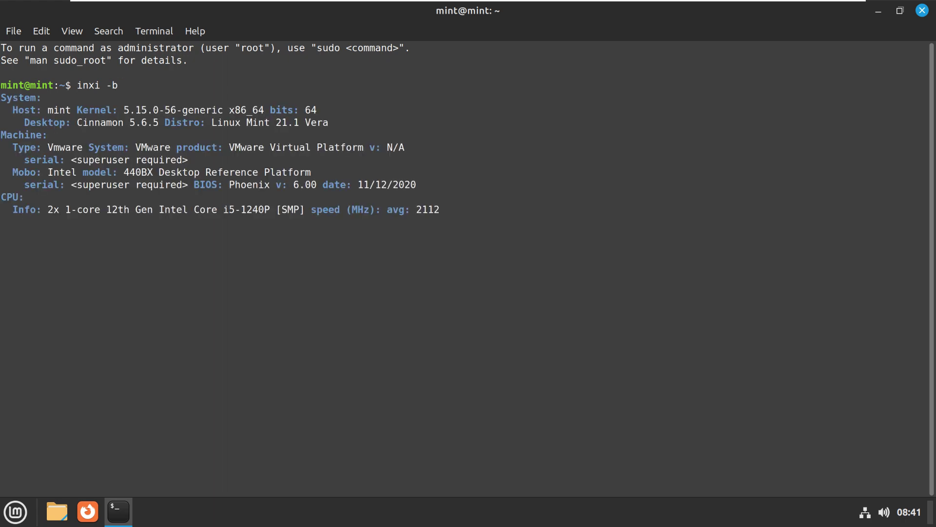
{"action": "type", "text": "i"}
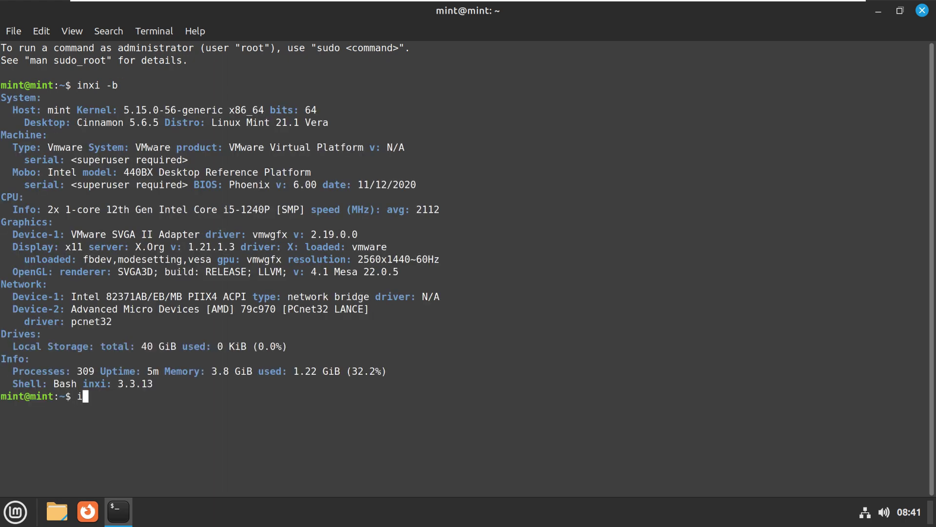
{"action": "type", "text": "nxi -g"}
{"action": "type", "text": "G"}
{"action": "key", "text": "Return"}
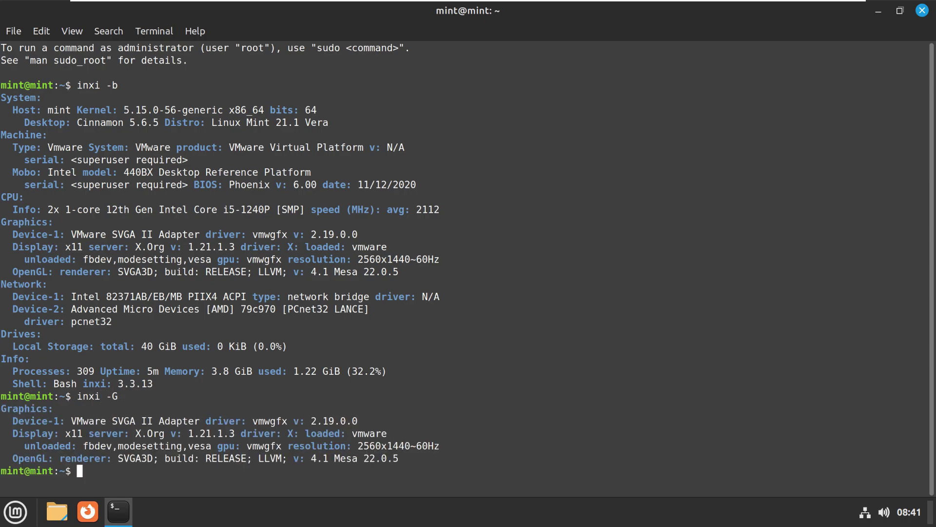
Step: Check the distribution release with cat /etc/issue and the kernel information with uname -r and uname -a
{"action": "type", "text": "cat /etc/issue"}
{"action": "key", "text": "Return"}
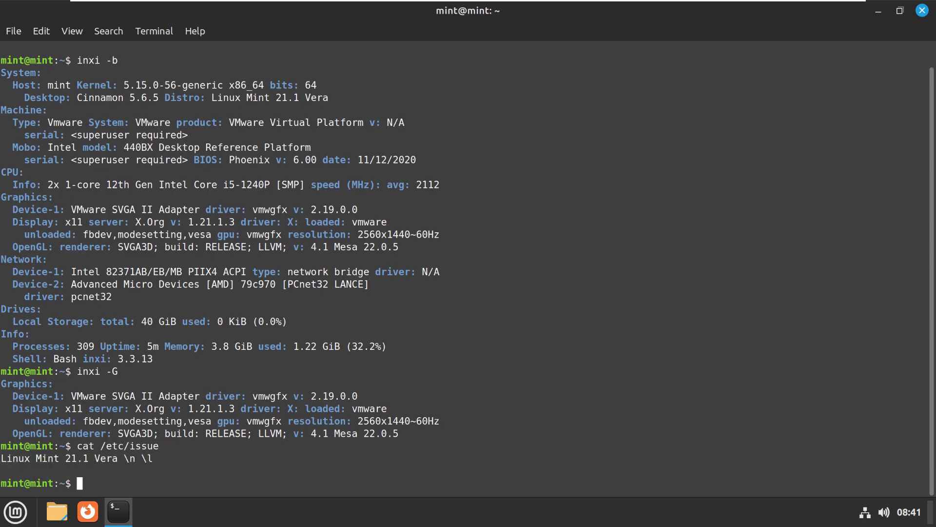
{"action": "type", "text": "uname -r"}
{"action": "key", "text": "Return"}
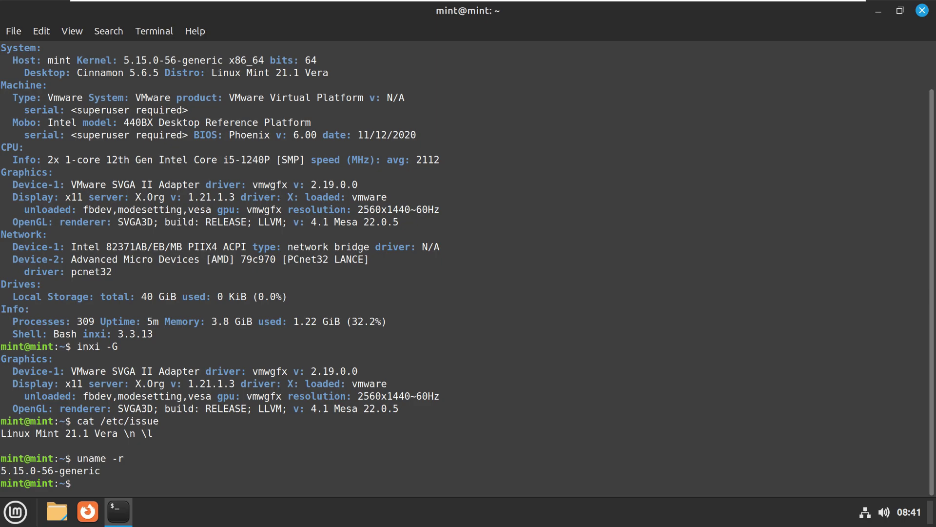
{"action": "type", "text": "uname -a"}
{"action": "key", "text": "Return"}
Step: Try to start htop, and install the package with sudo apt install htop
{"action": "type", "text": "htop"}
{"action": "key", "text": "Return"}
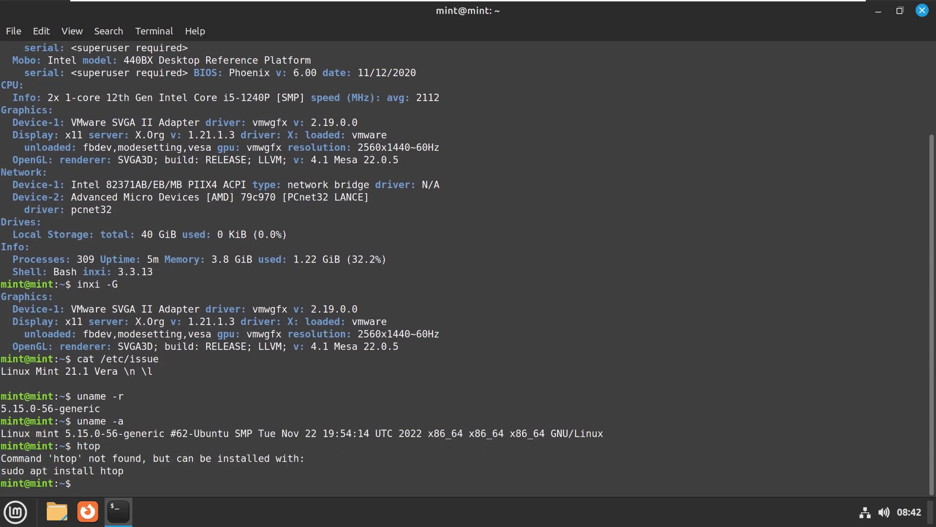
{"action": "type", "text": "sudo apt install htop"}
{"action": "key", "text": "Return"}
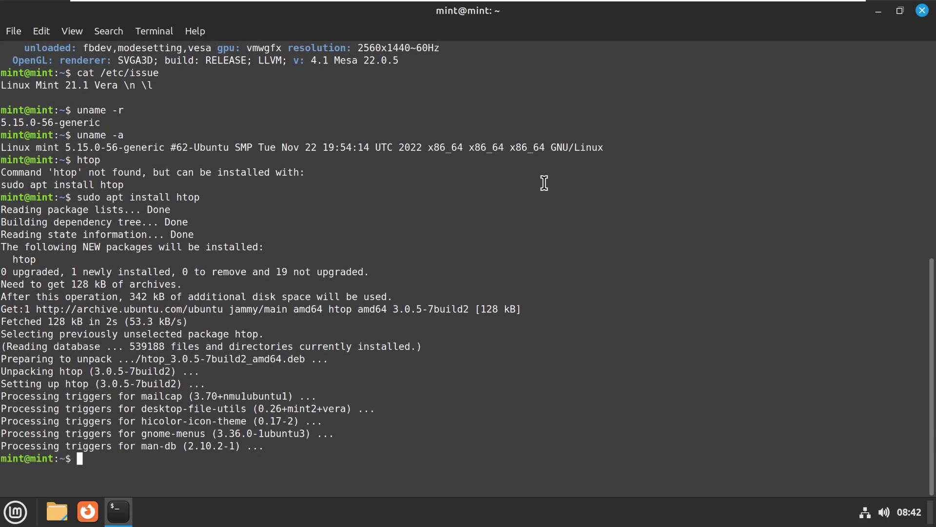
Step: Start htop in the terminal and switch its process list to the tree view
{"action": "type", "text": "htop"}
{"action": "key", "text": "Return"}
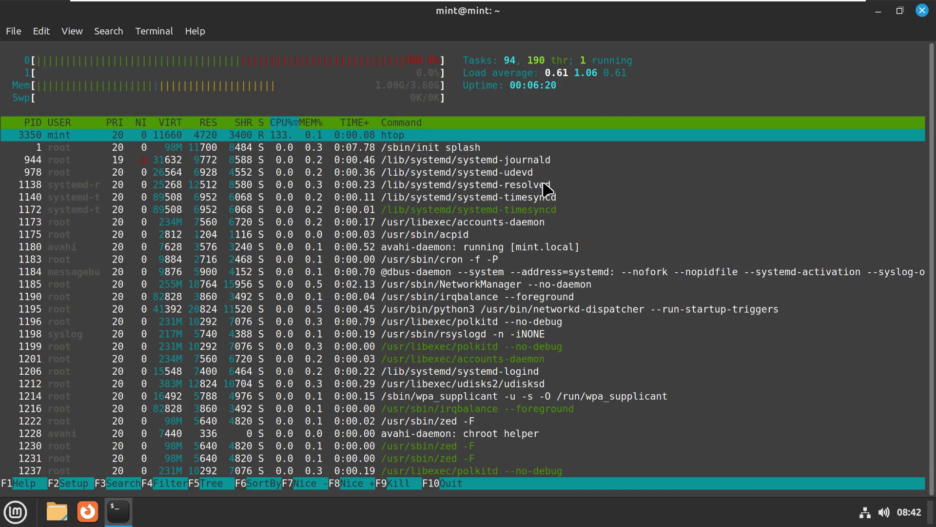
{"action": "key", "text": "F5"}
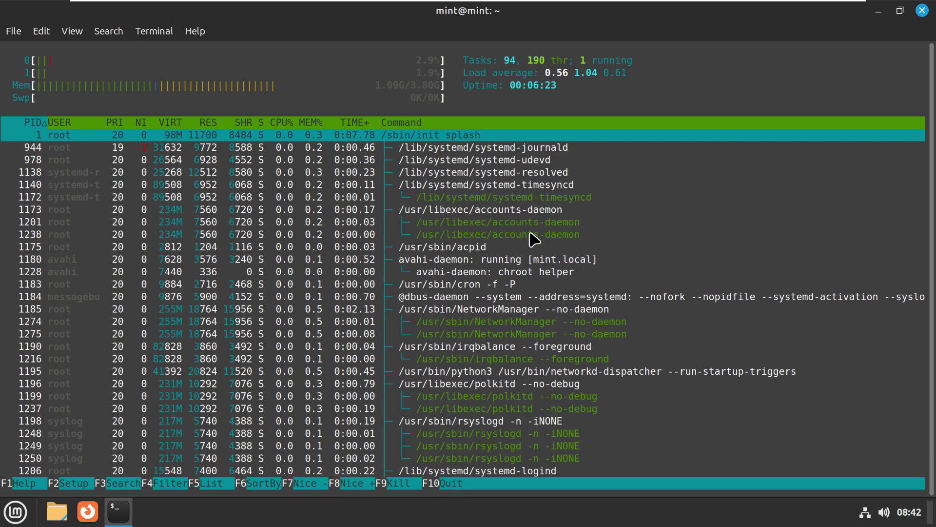
Step: Look through the htop process tree and close the terminal, confirming that the running process is killed
{"action": "scroll", "coordinate": [535, 239], "scroll_direction": "down", "scroll_amount": 3}
{"action": "scroll", "coordinate": [535, 239], "scroll_direction": "down", "scroll_amount": 15}
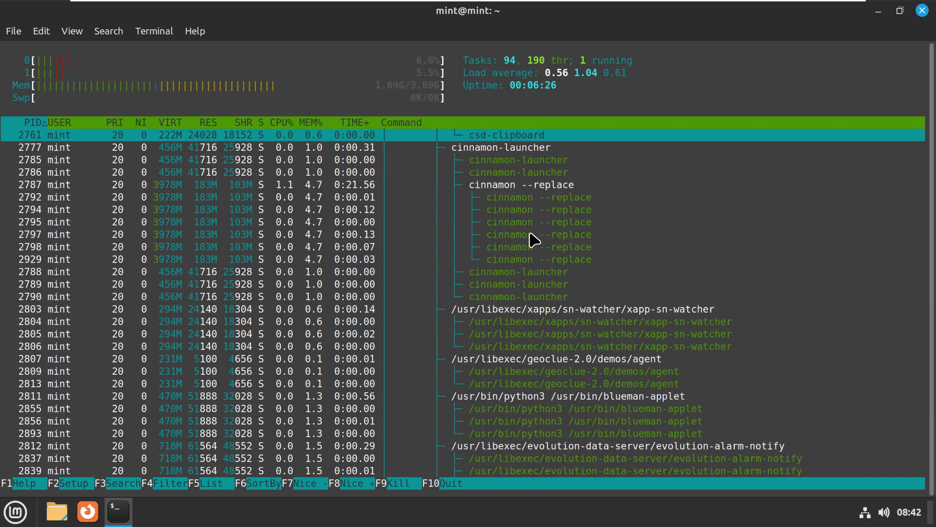
{"action": "scroll", "coordinate": [535, 239], "scroll_direction": "down", "scroll_amount": 15}
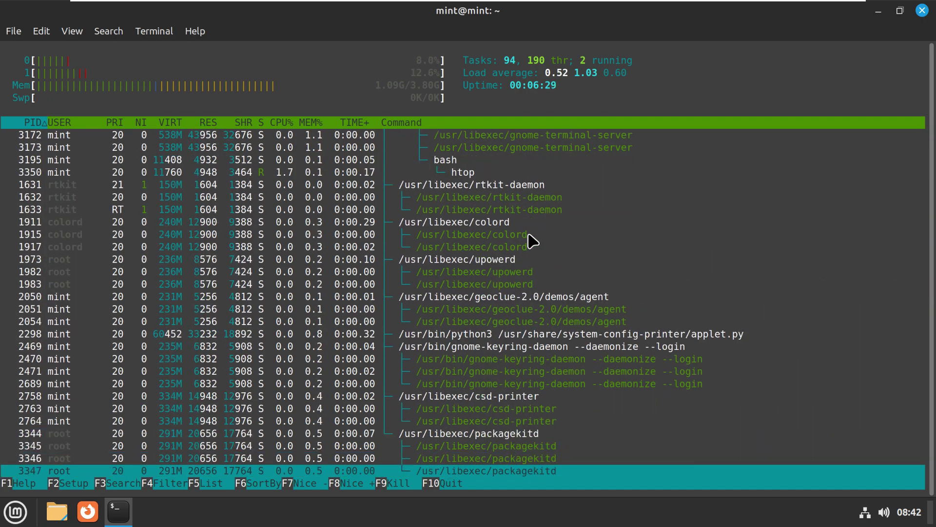
{"action": "scroll", "coordinate": [533, 240], "scroll_direction": "up", "scroll_amount": 15}
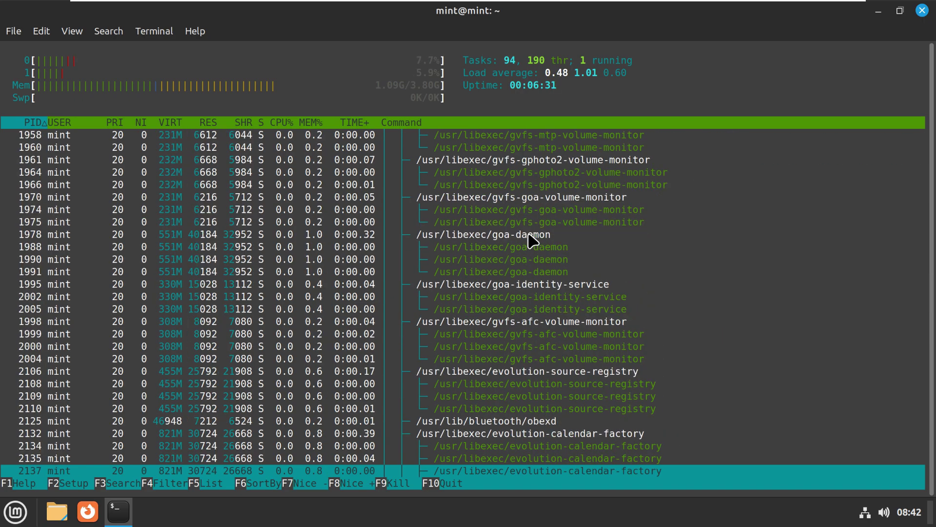
{"action": "scroll", "coordinate": [533, 240], "scroll_direction": "up", "scroll_amount": 10}
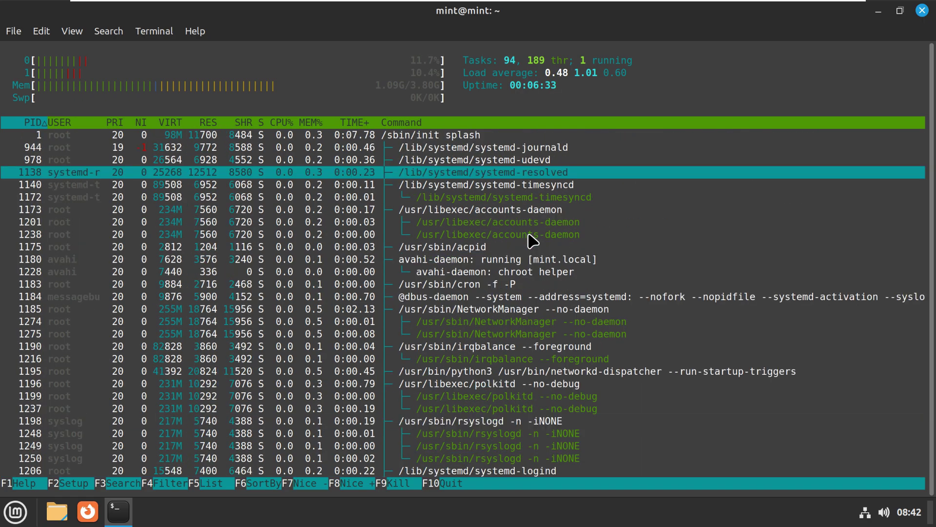
{"action": "left_click", "coordinate": [922, 11]}
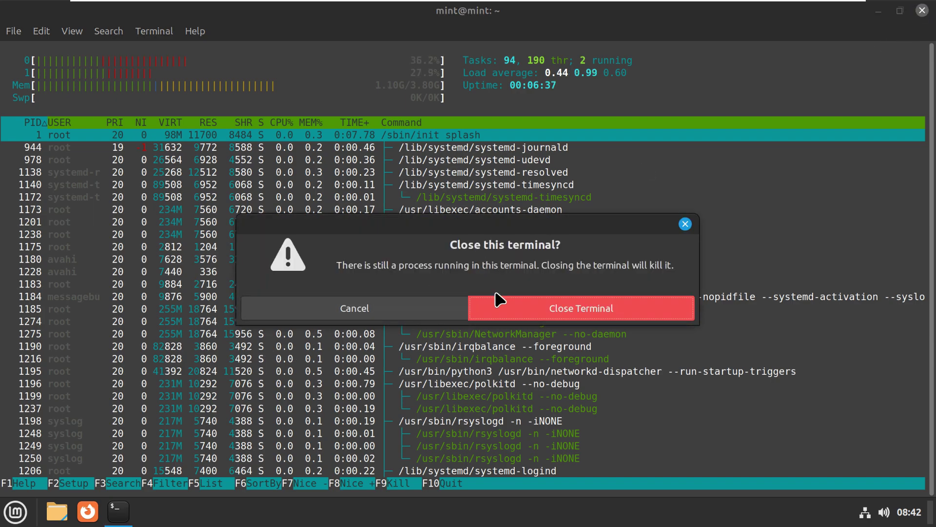
{"action": "left_click", "coordinate": [498, 310]}
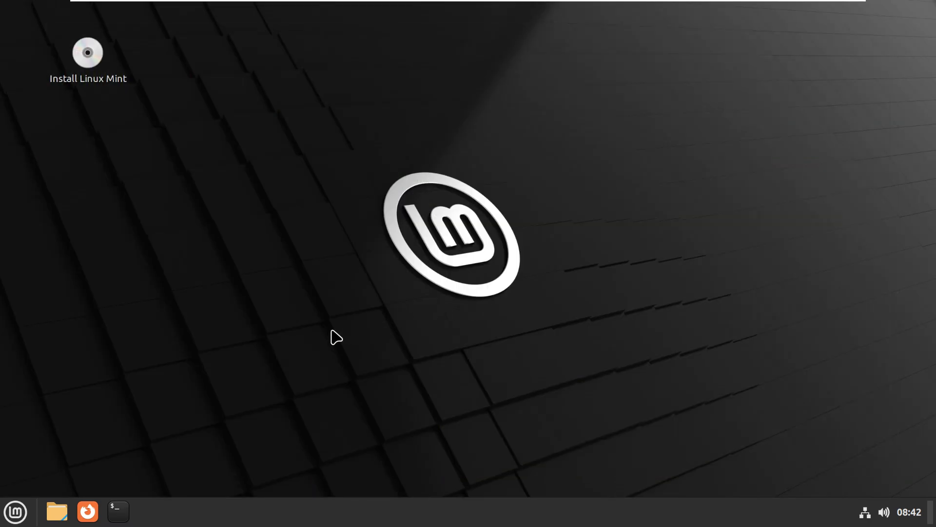
Step: Open the home folder in the file manager, check its version in the About information, and close the file manager
{"action": "left_click", "coordinate": [15, 512]}
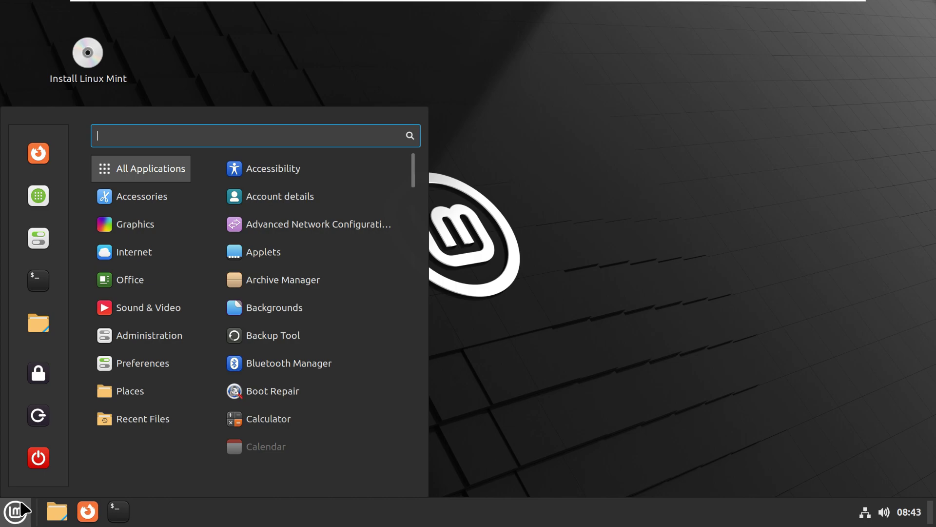
{"action": "left_click", "coordinate": [30, 326]}
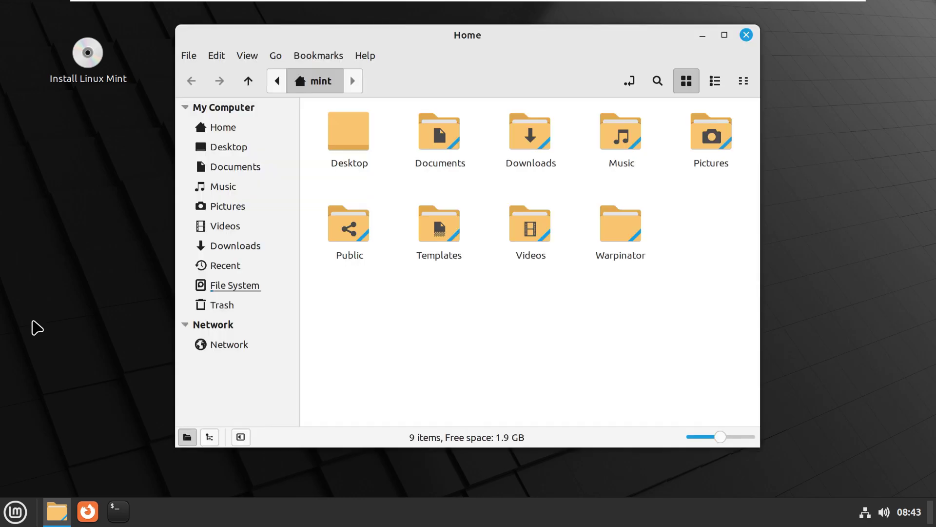
{"action": "left_click", "coordinate": [365, 55]}
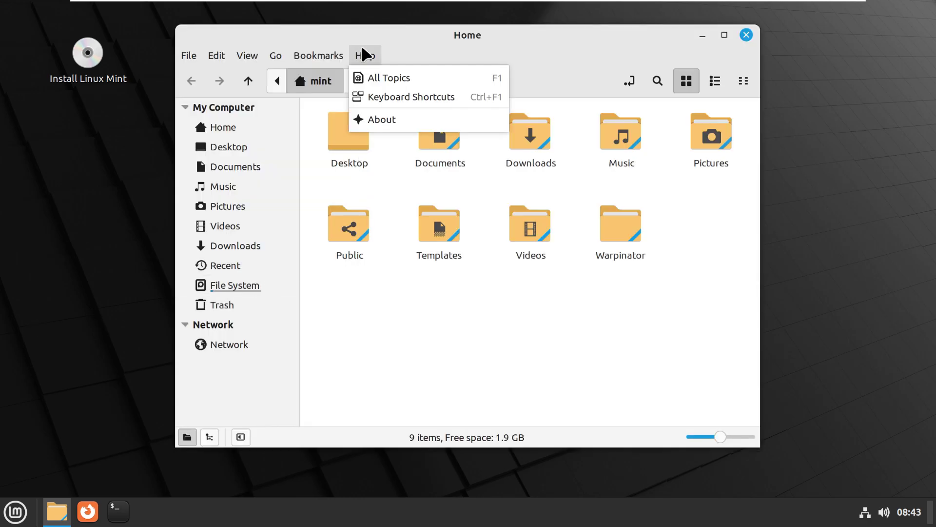
{"action": "left_click", "coordinate": [379, 119]}
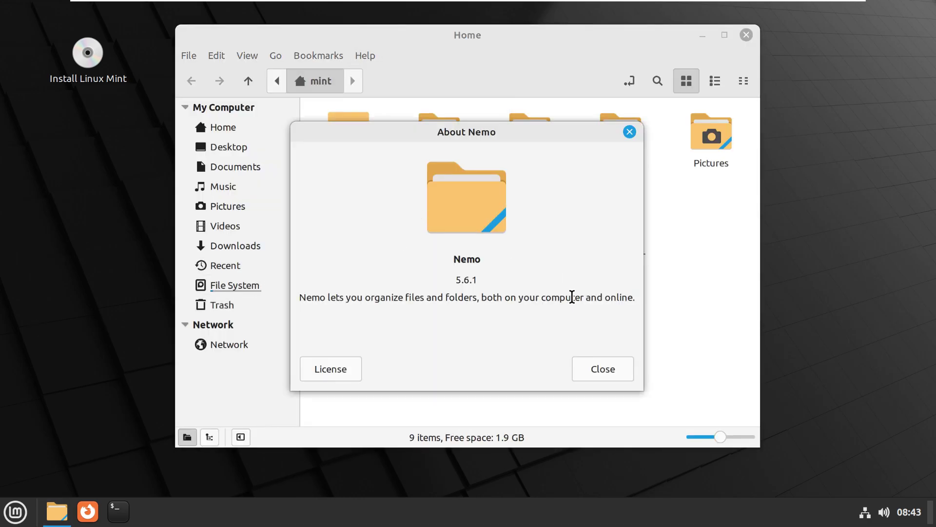
{"action": "left_click", "coordinate": [602, 368]}
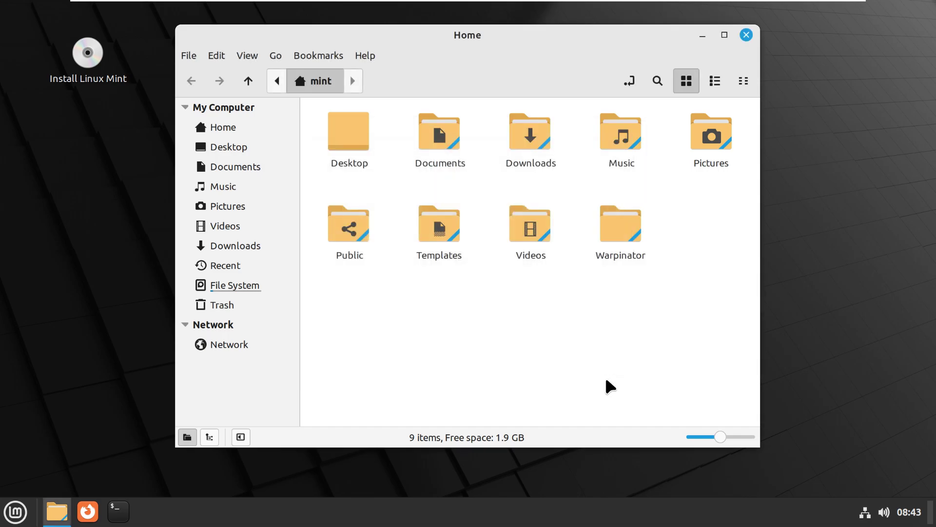
{"action": "left_click", "coordinate": [746, 35]}
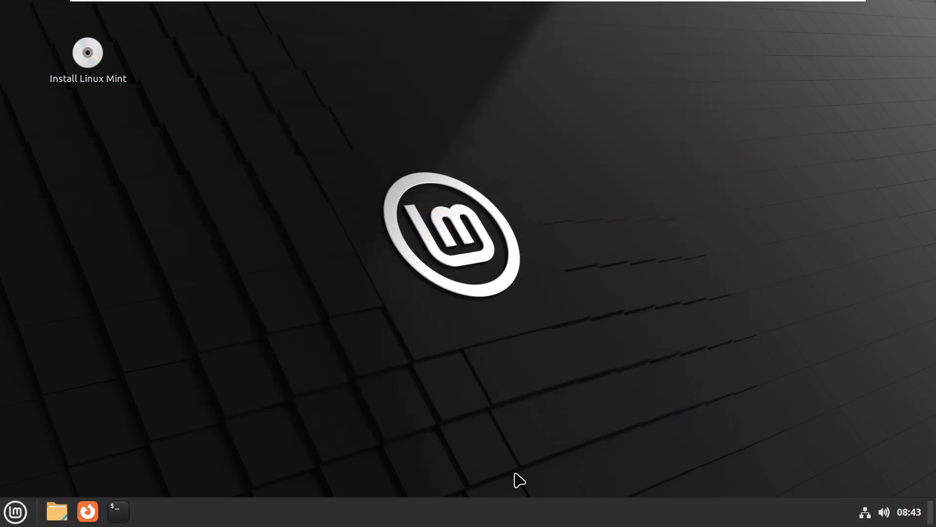
Step: View the Troubleshoot options available for the desktop panel and dismiss them without choosing any
{"action": "right_click", "coordinate": [512, 513]}
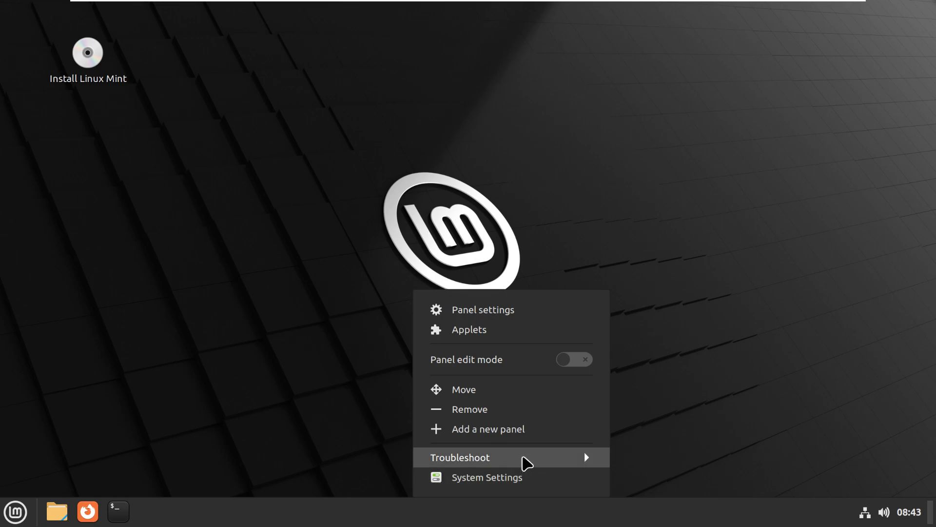
{"action": "left_click", "coordinate": [568, 457]}
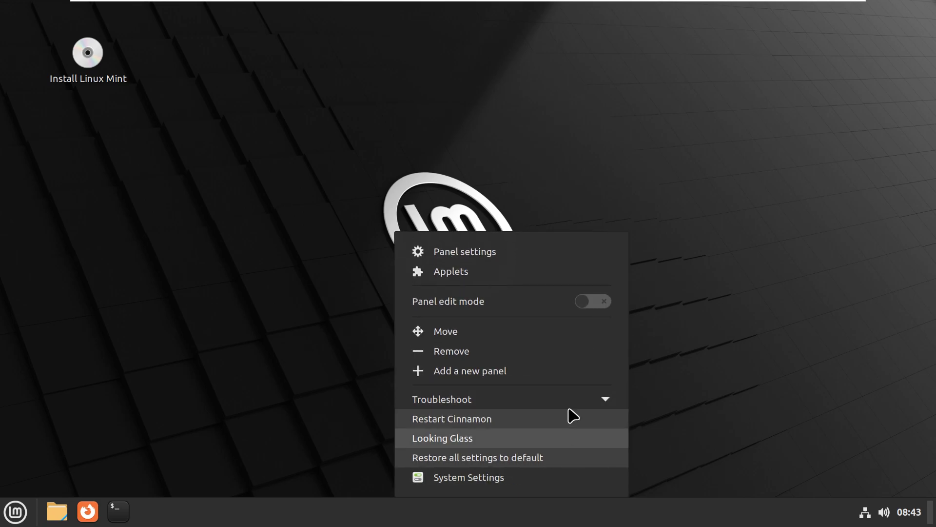
{"action": "left_click", "coordinate": [591, 155]}
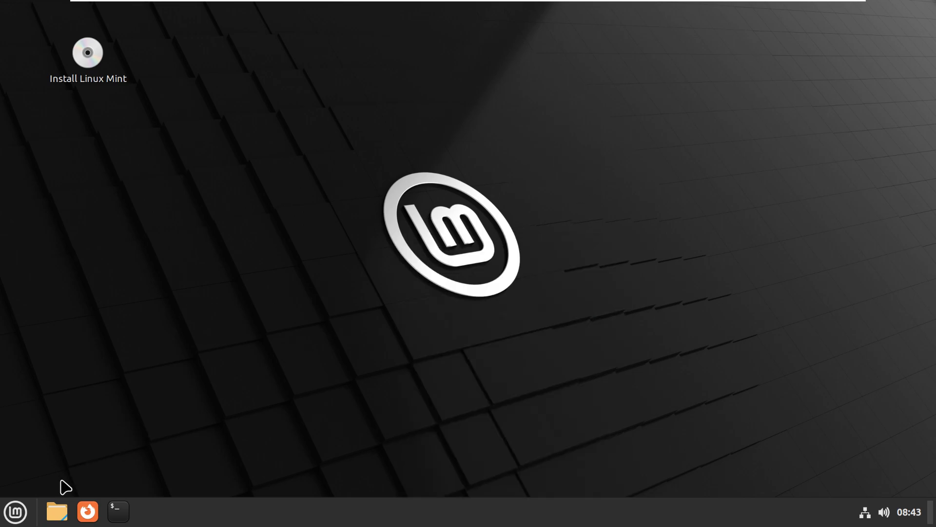
Step: Browse the complete list of installed applications through to its end
{"action": "left_click", "coordinate": [20, 509]}
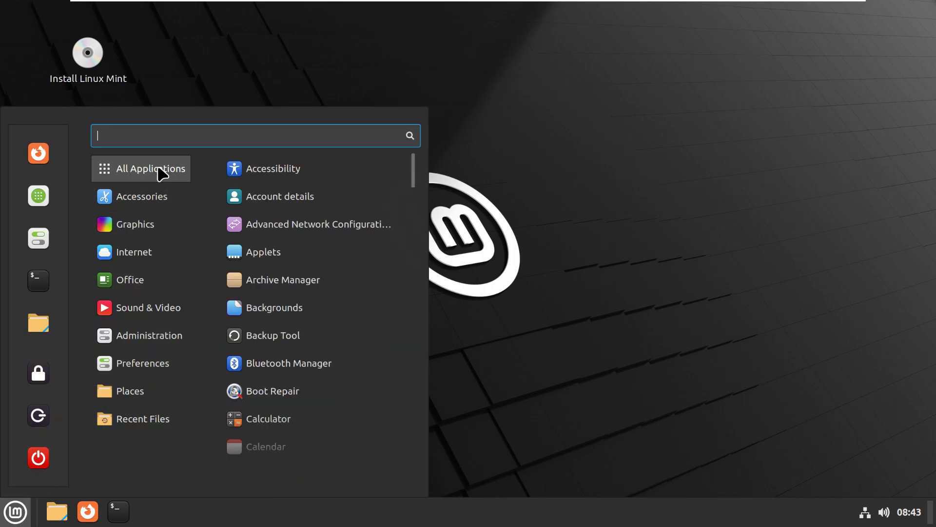
{"action": "scroll", "coordinate": [290, 230], "scroll_direction": "down", "scroll_amount": 1}
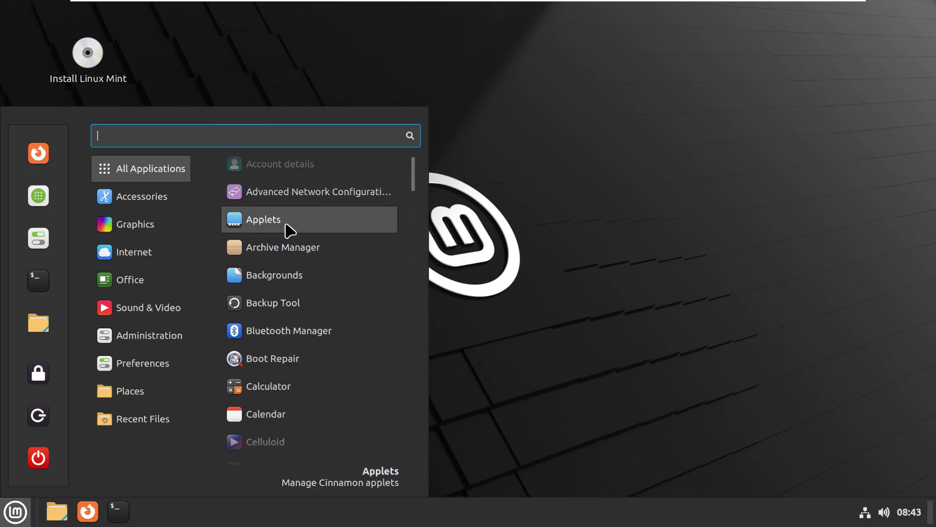
{"action": "scroll", "coordinate": [290, 231], "scroll_direction": "down", "scroll_amount": 7}
{"action": "scroll", "coordinate": [290, 236], "scroll_direction": "down", "scroll_amount": 5}
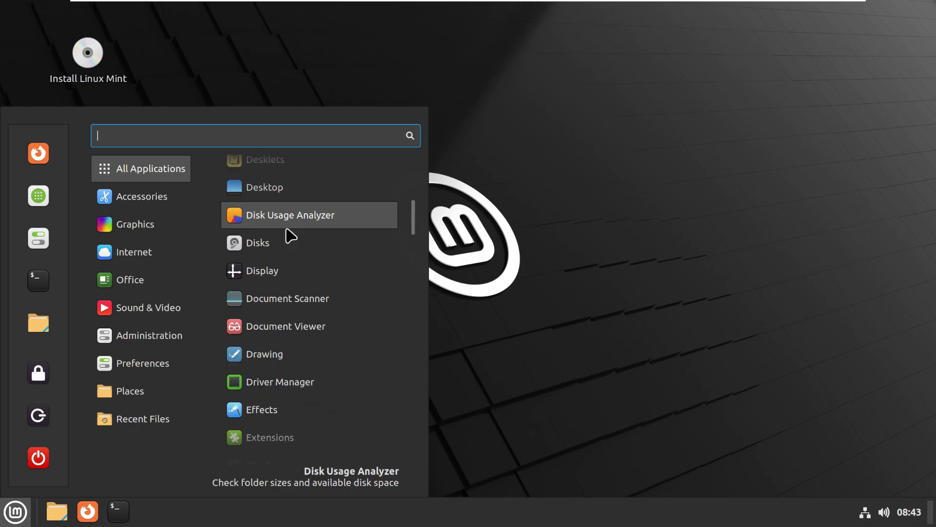
{"action": "scroll", "coordinate": [291, 236], "scroll_direction": "down", "scroll_amount": 3}
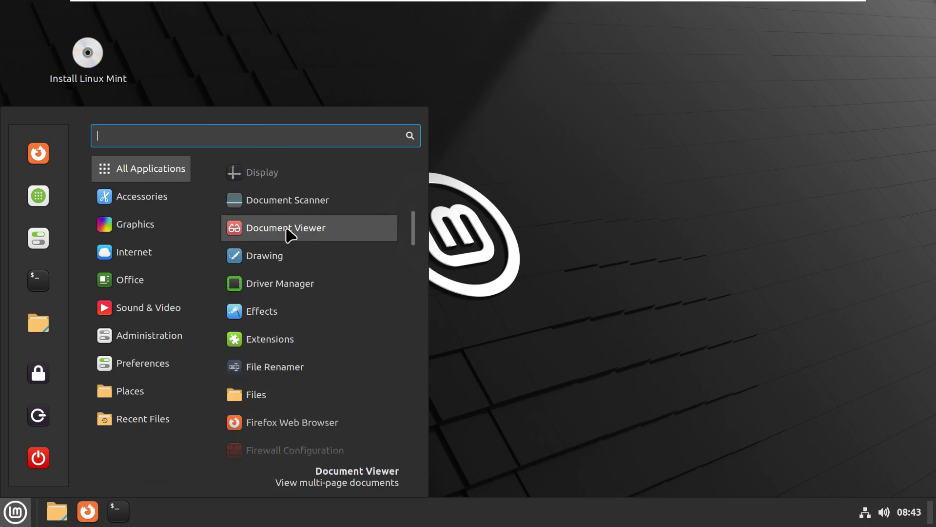
{"action": "scroll", "coordinate": [291, 236], "scroll_direction": "down", "scroll_amount": 2}
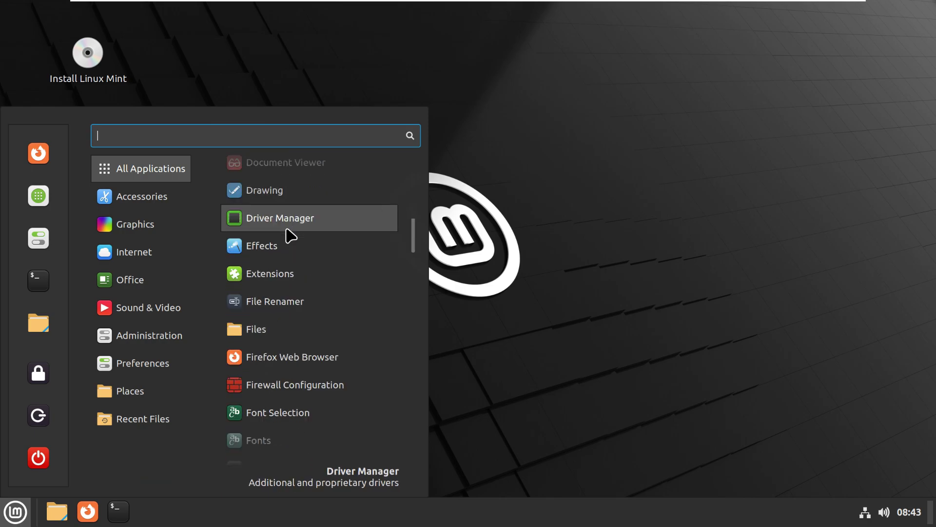
{"action": "scroll", "coordinate": [291, 236], "scroll_direction": "down", "scroll_amount": 7}
{"action": "scroll", "coordinate": [291, 236], "scroll_direction": "down", "scroll_amount": 5}
{"action": "scroll", "coordinate": [291, 236], "scroll_direction": "down", "scroll_amount": 9}
{"action": "scroll", "coordinate": [291, 236], "scroll_direction": "down", "scroll_amount": 8}
{"action": "scroll", "coordinate": [292, 236], "scroll_direction": "down", "scroll_amount": 11}
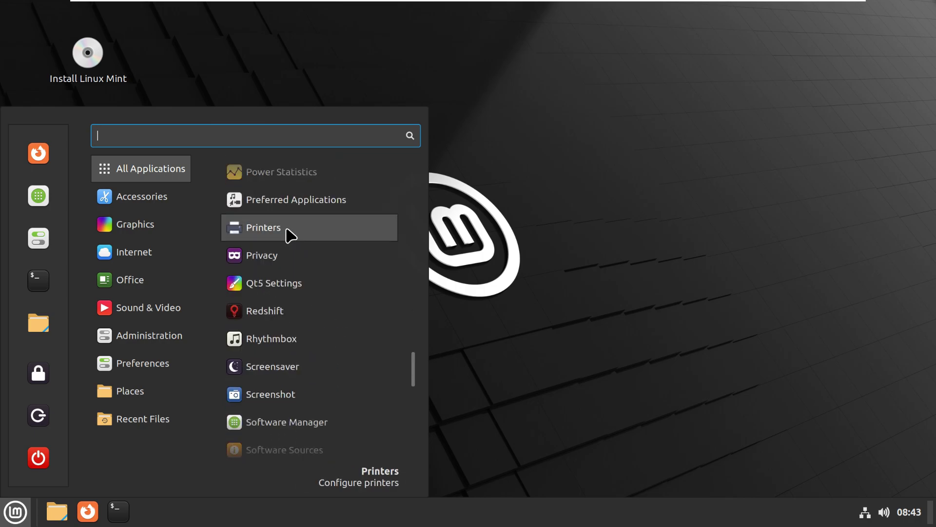
{"action": "scroll", "coordinate": [292, 236], "scroll_direction": "down", "scroll_amount": 2}
{"action": "scroll", "coordinate": [291, 236], "scroll_direction": "down", "scroll_amount": 6}
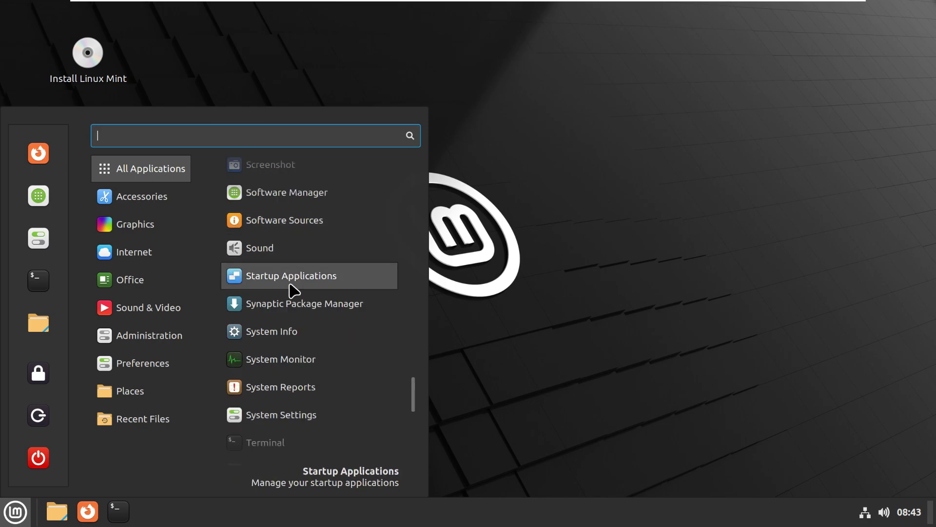
{"action": "scroll", "coordinate": [291, 291], "scroll_direction": "down", "scroll_amount": 6}
{"action": "scroll", "coordinate": [294, 291], "scroll_direction": "down", "scroll_amount": 10}
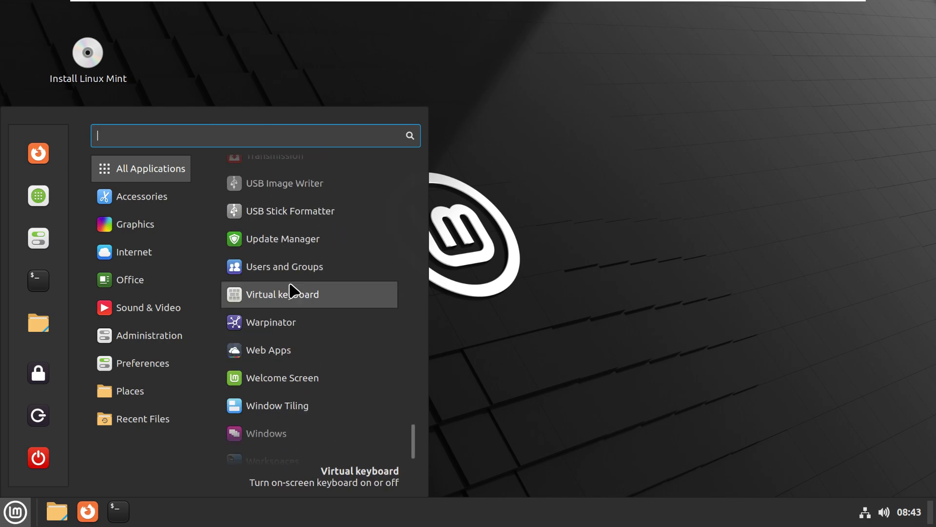
Step: Open System Monitor, view its Resources graphs and Processes list, and close it
{"action": "scroll", "coordinate": [294, 291], "scroll_direction": "up", "scroll_amount": 5}
{"action": "scroll", "coordinate": [292, 290], "scroll_direction": "up", "scroll_amount": 6}
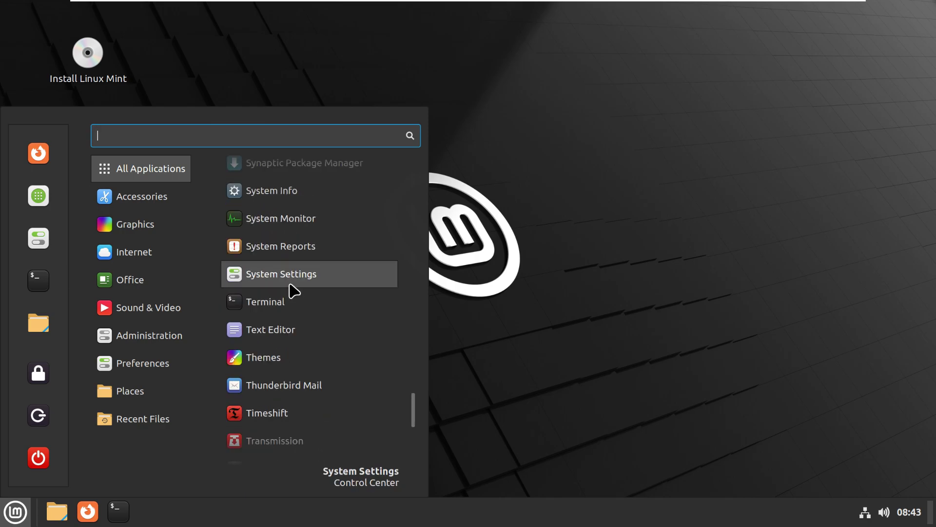
{"action": "left_click", "coordinate": [297, 215]}
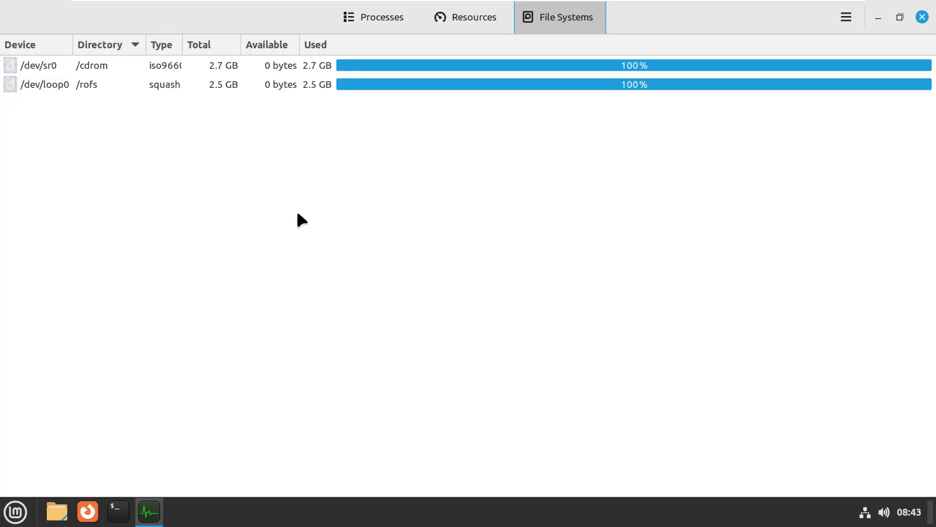
{"action": "left_click", "coordinate": [476, 19]}
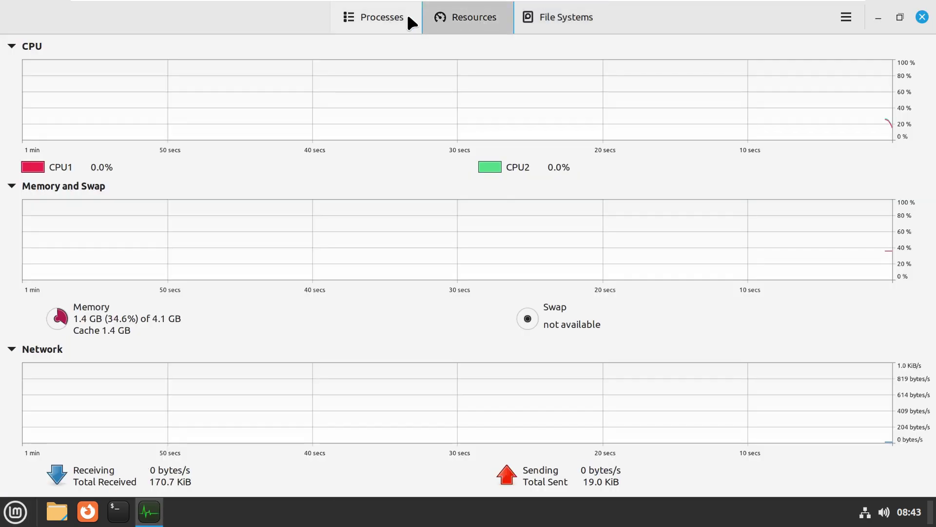
{"action": "left_click", "coordinate": [376, 20]}
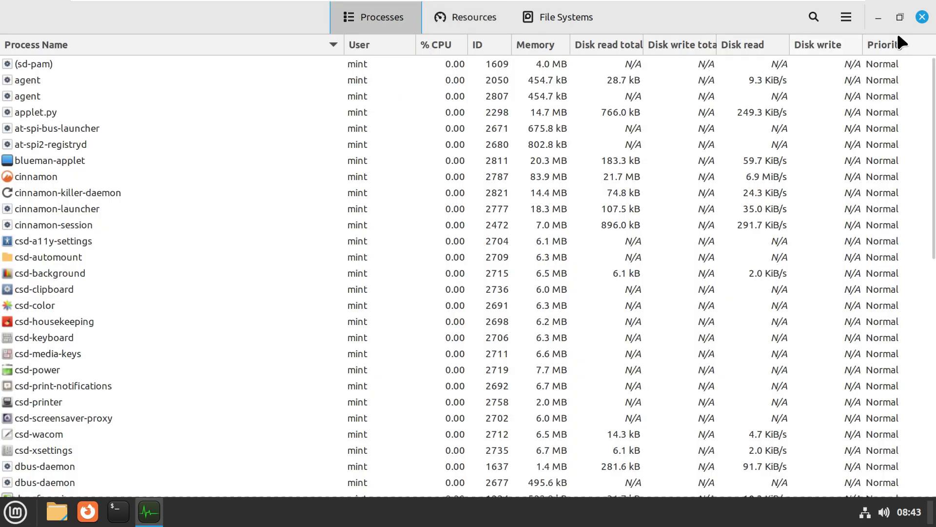
{"action": "left_click", "coordinate": [921, 16]}
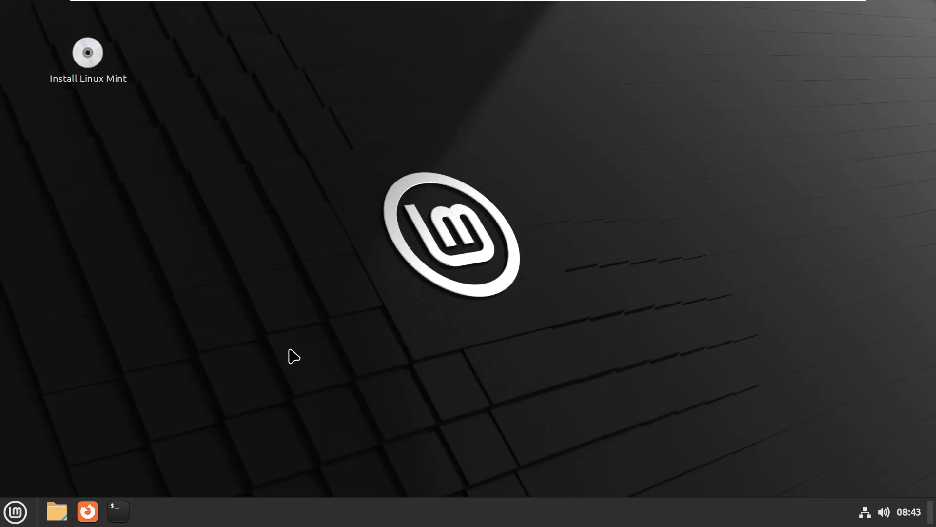
Step: Browse the configuration tools listed in the Preferences application category
{"action": "left_click", "coordinate": [13, 512]}
{"action": "mouse_move", "coordinate": [159, 359]}
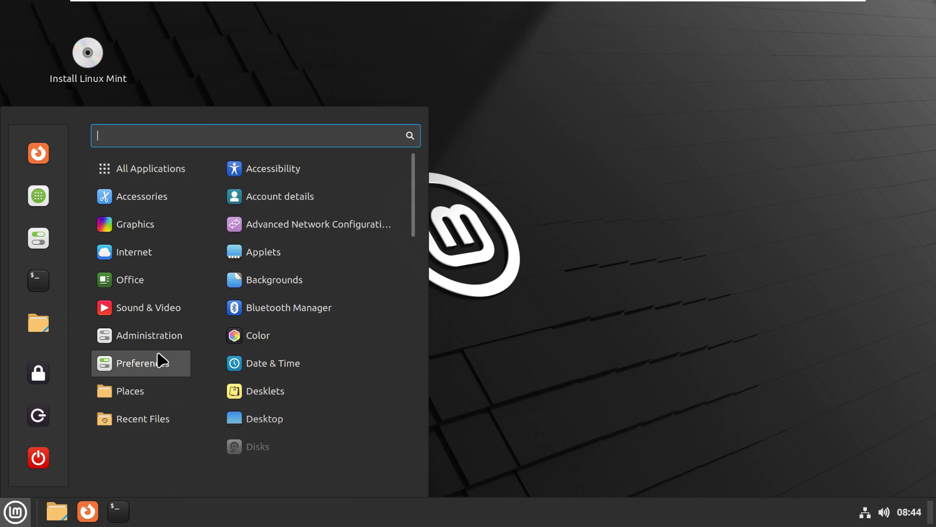
{"action": "scroll", "coordinate": [327, 336], "scroll_direction": "down", "scroll_amount": 10}
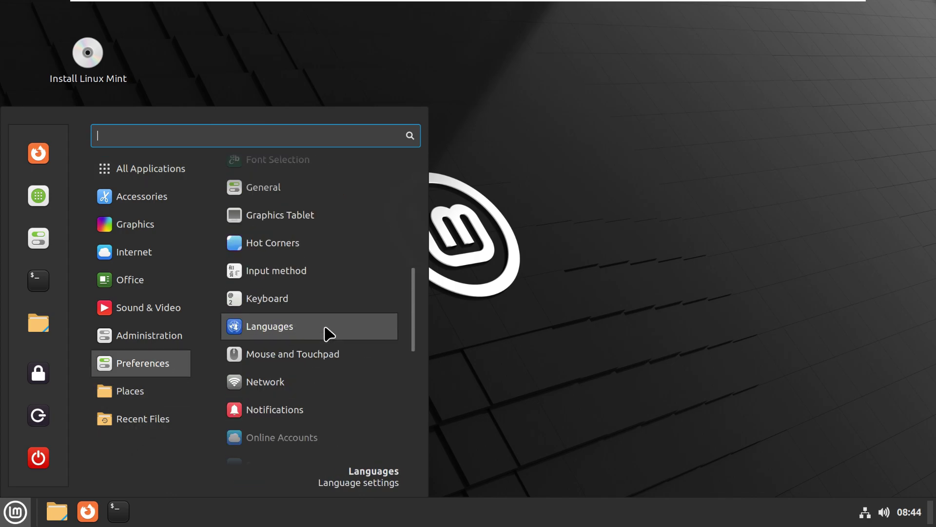
{"action": "scroll", "coordinate": [329, 335], "scroll_direction": "down", "scroll_amount": 7}
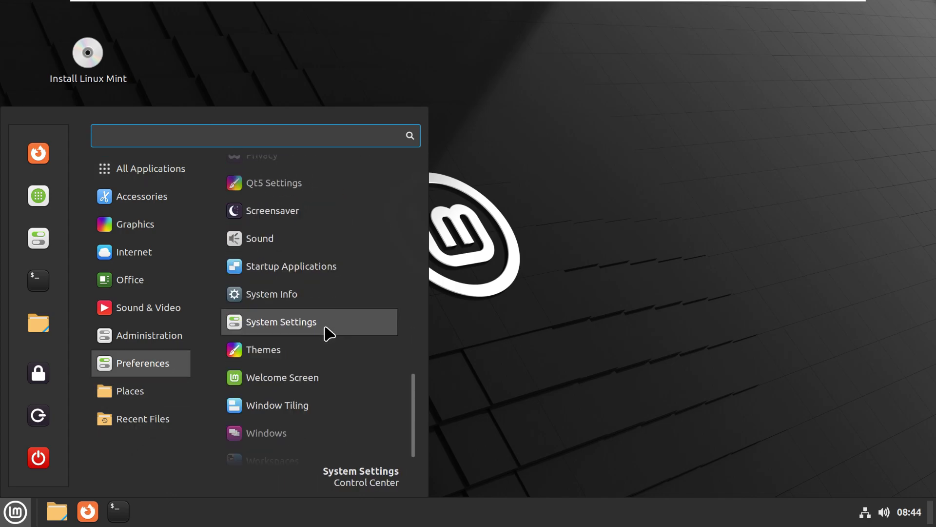
{"action": "scroll", "coordinate": [329, 334], "scroll_direction": "down", "scroll_amount": 1}
{"action": "scroll", "coordinate": [329, 335], "scroll_direction": "up", "scroll_amount": 15}
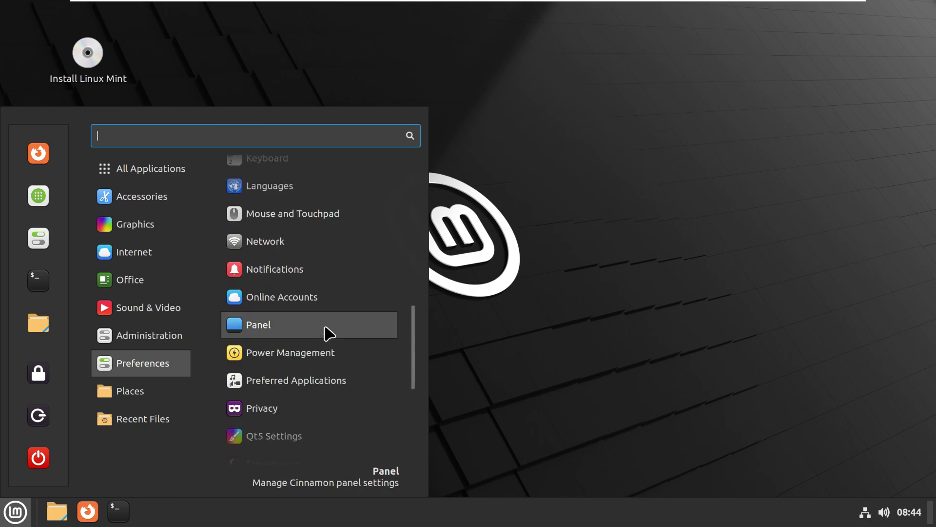
{"action": "scroll", "coordinate": [327, 332], "scroll_direction": "up", "scroll_amount": 6}
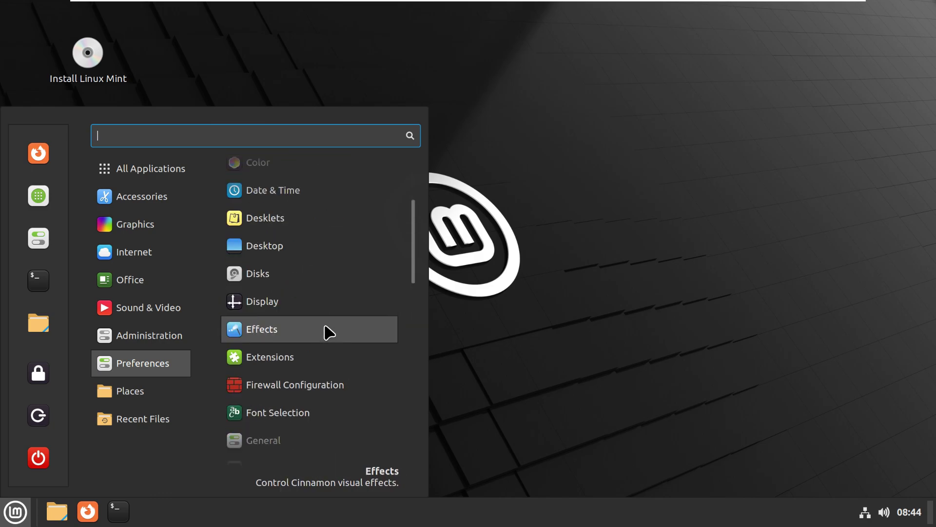
Step: Open Synaptic Package Manager maximized, dismiss its Quick Introduction, look through the package list, and close it
{"action": "mouse_move", "coordinate": [108, 337]}
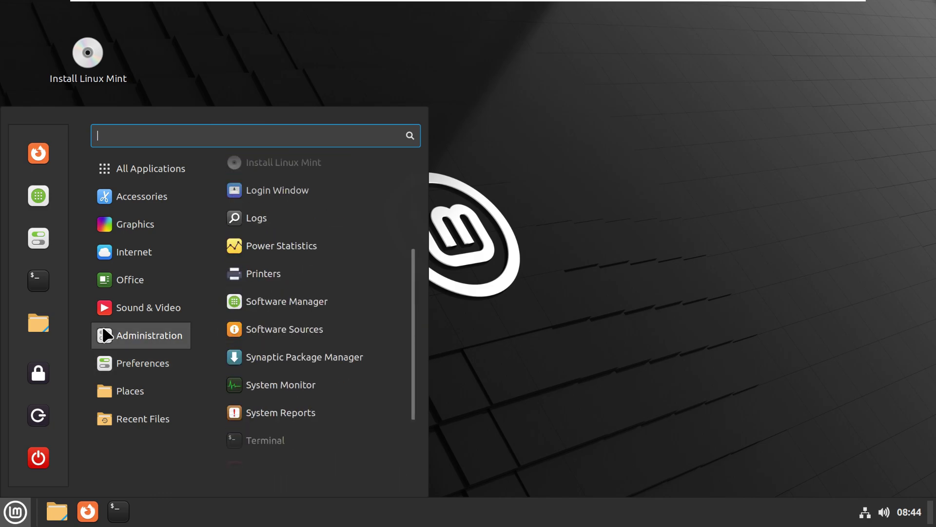
{"action": "left_click", "coordinate": [282, 350]}
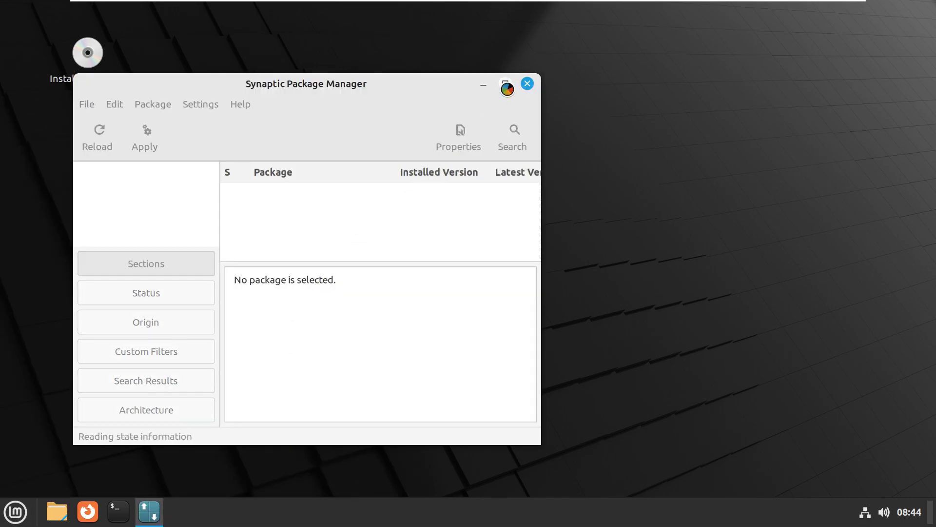
{"action": "left_click", "coordinate": [506, 85]}
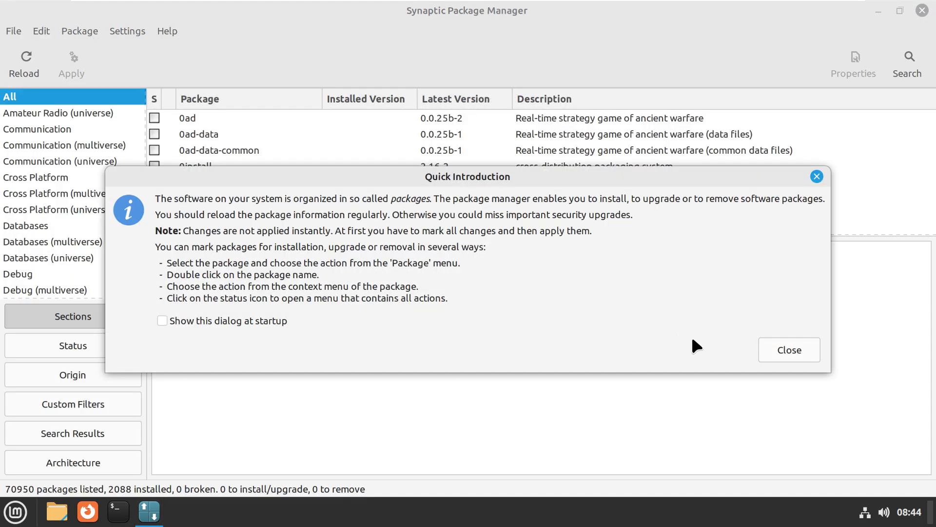
{"action": "left_click", "coordinate": [785, 350]}
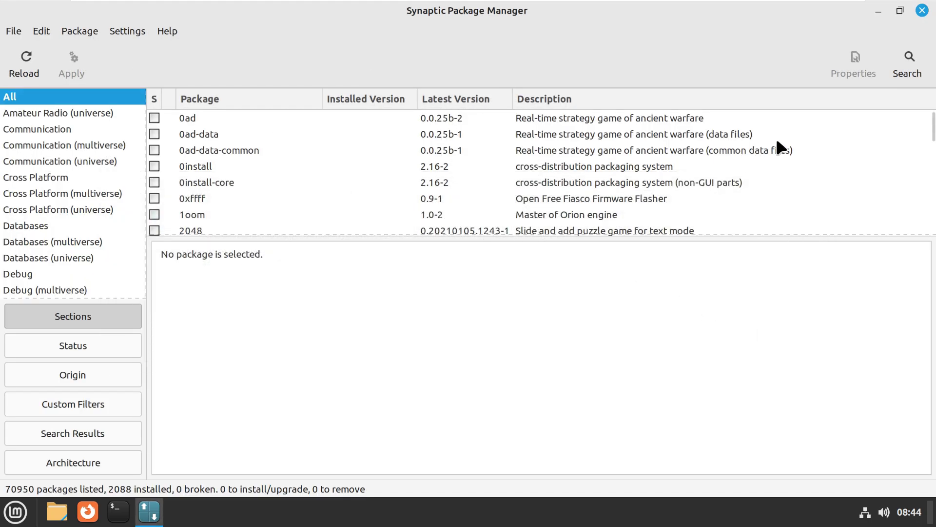
{"action": "left_click_drag", "start_coordinate": [927, 136], "coordinate": [786, 130]}
{"action": "left_click", "coordinate": [921, 10]}
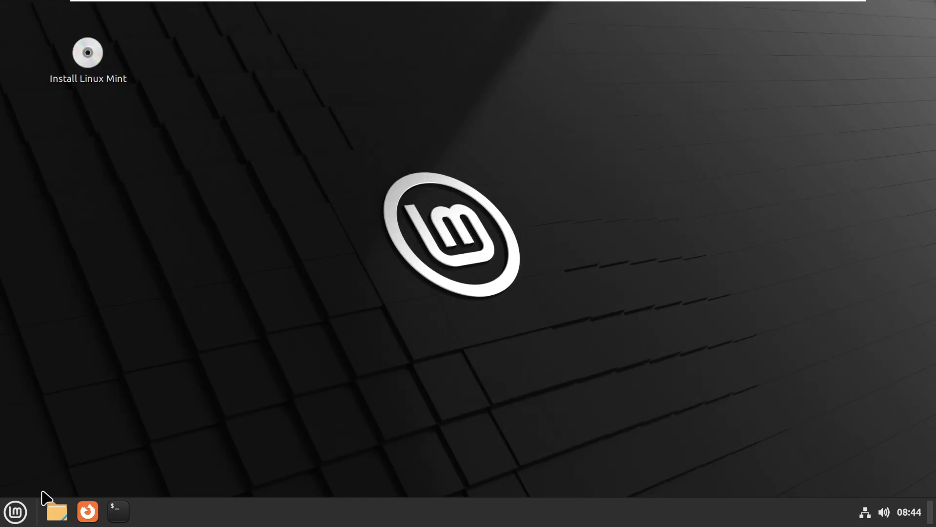
Step: Browse the applications listed in the Accessories, Graphics, Internet, Office, and Sound & Video categories
{"action": "left_click", "coordinate": [13, 518]}
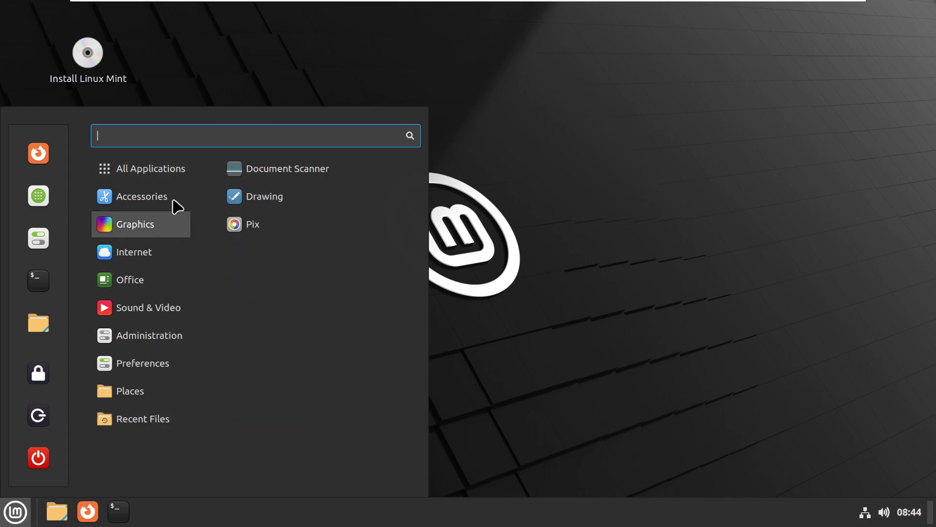
{"action": "mouse_move", "coordinate": [175, 195]}
{"action": "scroll", "coordinate": [284, 193], "scroll_direction": "down", "scroll_amount": 5}
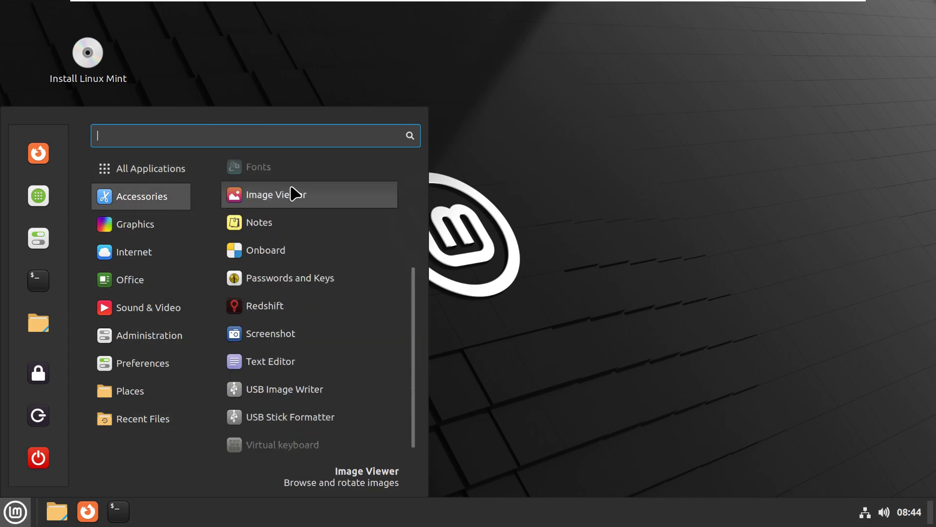
{"action": "scroll", "coordinate": [294, 193], "scroll_direction": "up", "scroll_amount": 3}
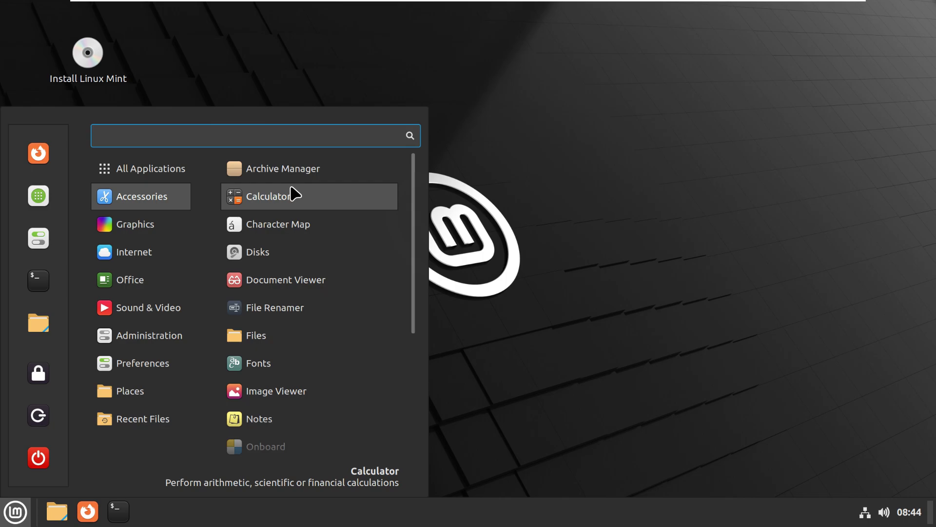
{"action": "scroll", "coordinate": [294, 193], "scroll_direction": "down", "scroll_amount": 8}
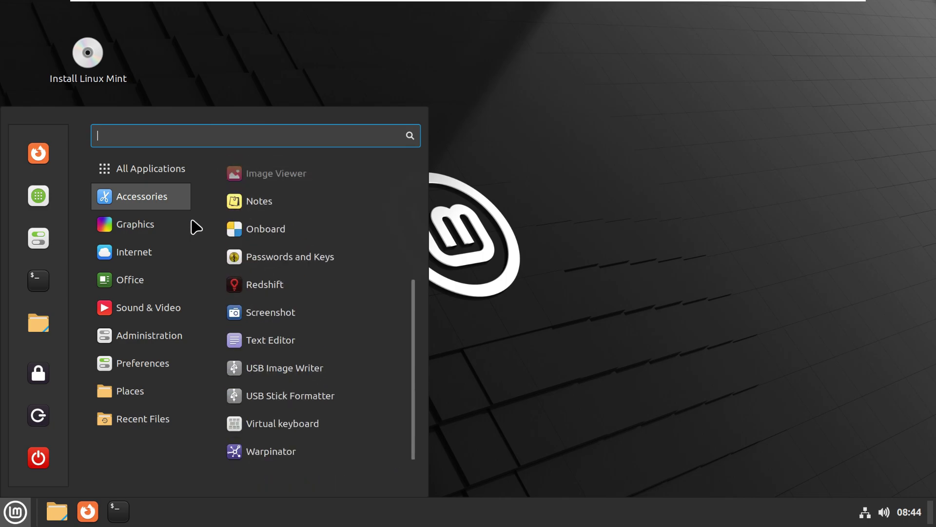
{"action": "mouse_move", "coordinate": [146, 233]}
{"action": "mouse_move", "coordinate": [148, 252]}
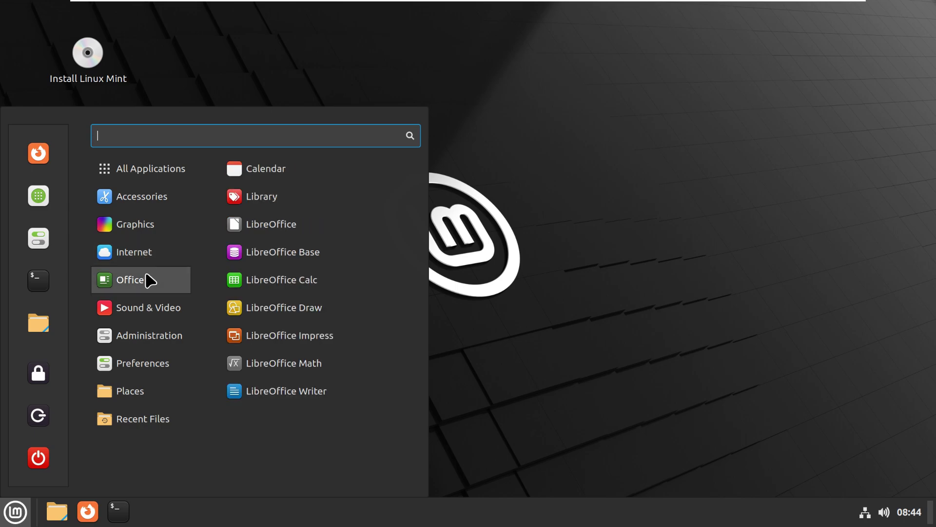
{"action": "mouse_move", "coordinate": [148, 303]}
Step: Open Software Manager from the Administration category, view its About information, and close that dialog
{"action": "mouse_move", "coordinate": [150, 335]}
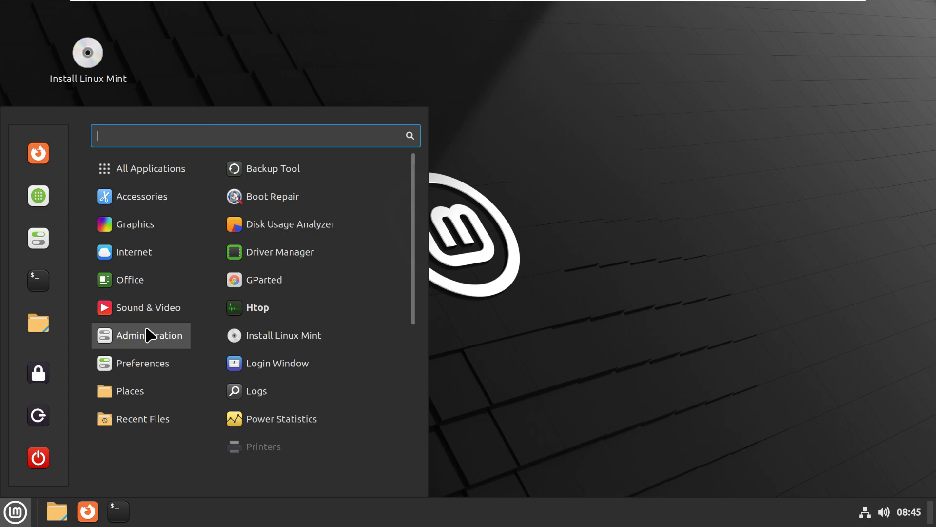
{"action": "scroll", "coordinate": [293, 318], "scroll_direction": "down", "scroll_amount": 5}
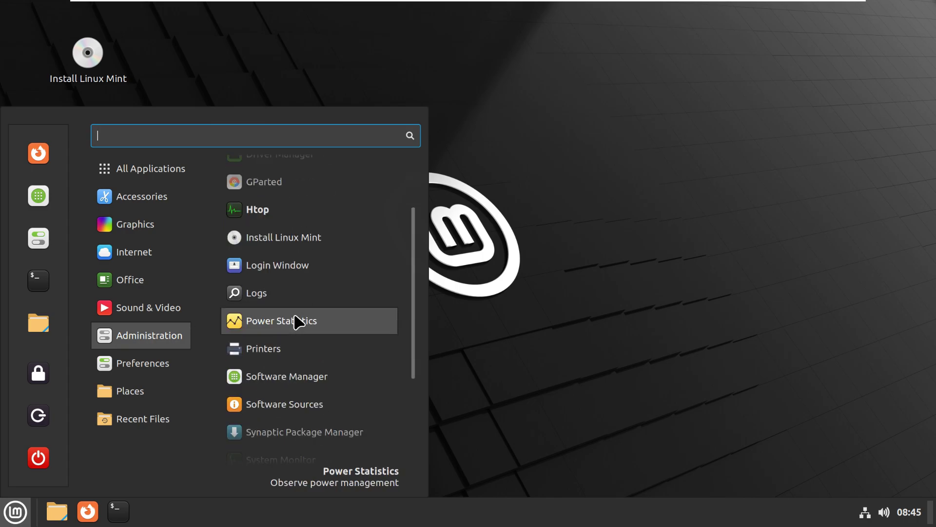
{"action": "scroll", "coordinate": [297, 322], "scroll_direction": "down", "scroll_amount": 1}
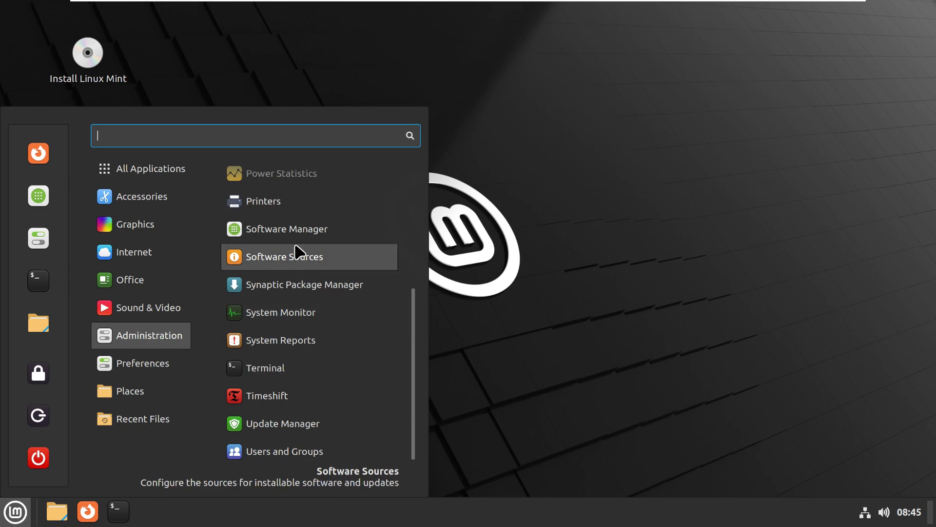
{"action": "left_click", "coordinate": [299, 230]}
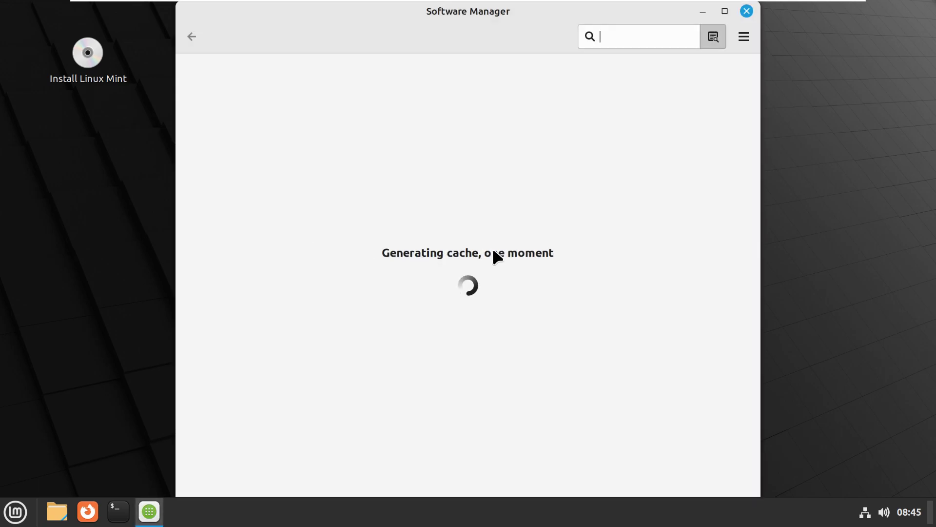
{"action": "left_click", "coordinate": [744, 37]}
{"action": "left_click", "coordinate": [623, 139]}
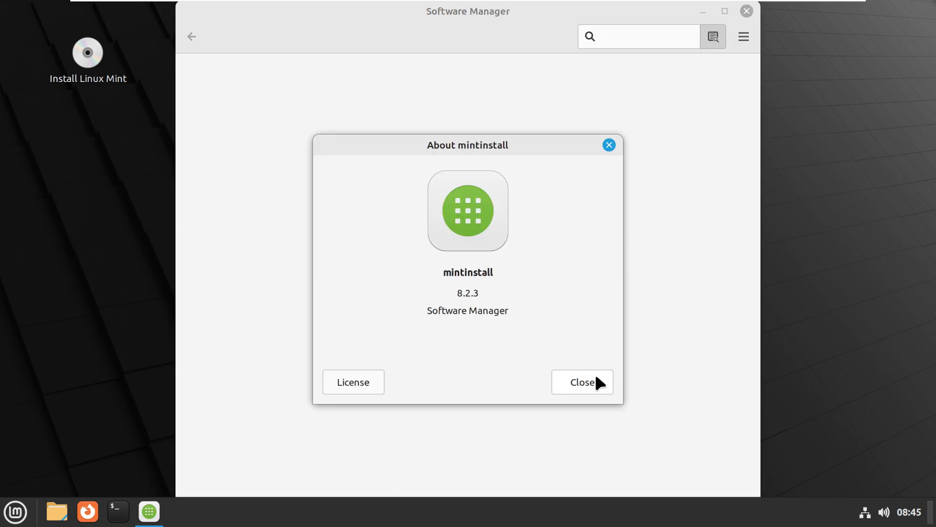
{"action": "left_click", "coordinate": [596, 377]}
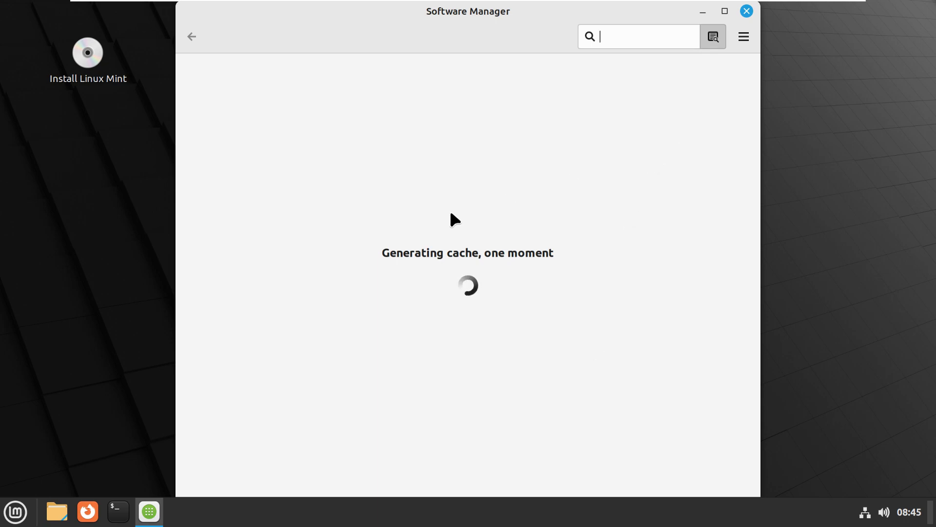
Step: Browse the tools listed in the Preferences category and review those in Administration
{"action": "left_click", "coordinate": [16, 510]}
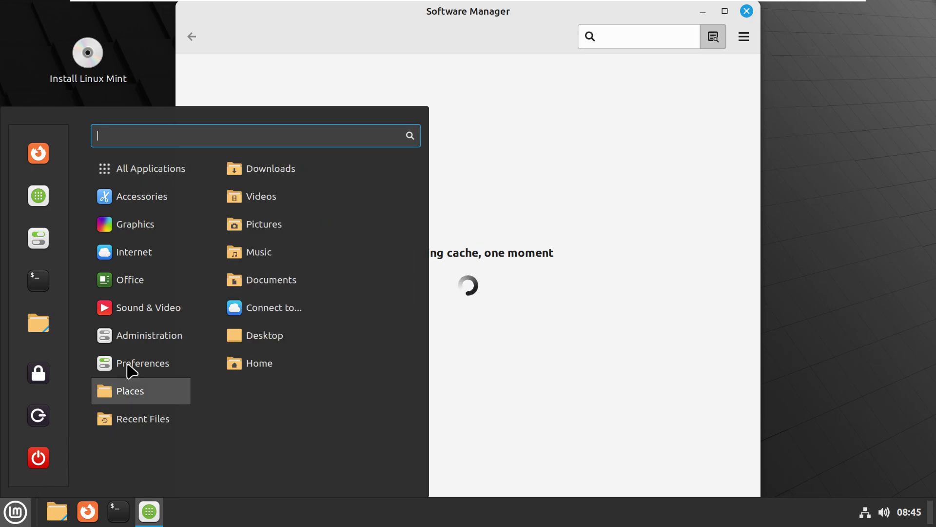
{"action": "mouse_move", "coordinate": [133, 367]}
{"action": "scroll", "coordinate": [303, 361], "scroll_direction": "down", "scroll_amount": 10}
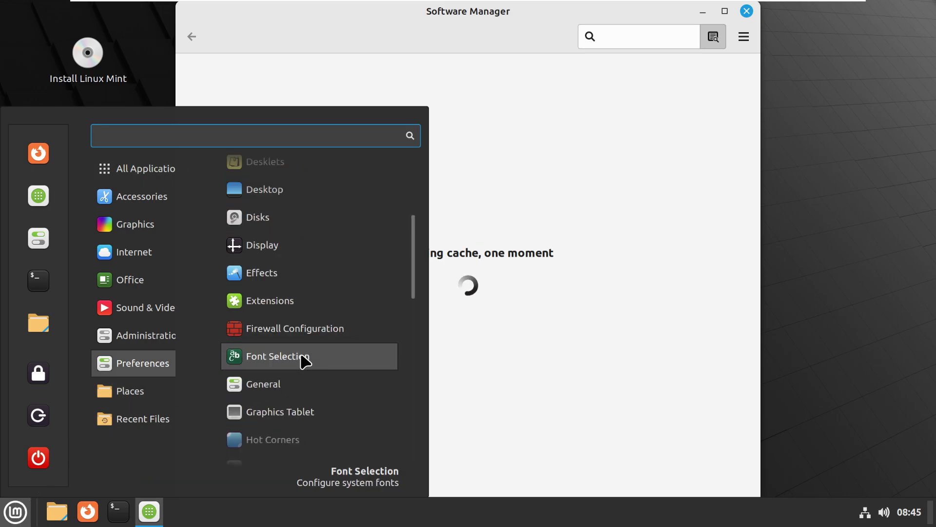
{"action": "scroll", "coordinate": [303, 361], "scroll_direction": "down", "scroll_amount": 8}
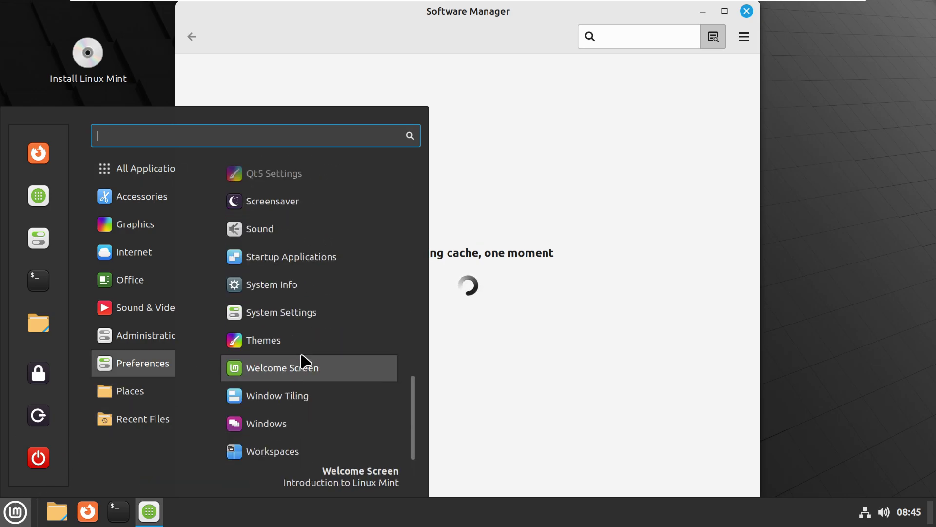
{"action": "scroll", "coordinate": [303, 362], "scroll_direction": "up", "scroll_amount": 10}
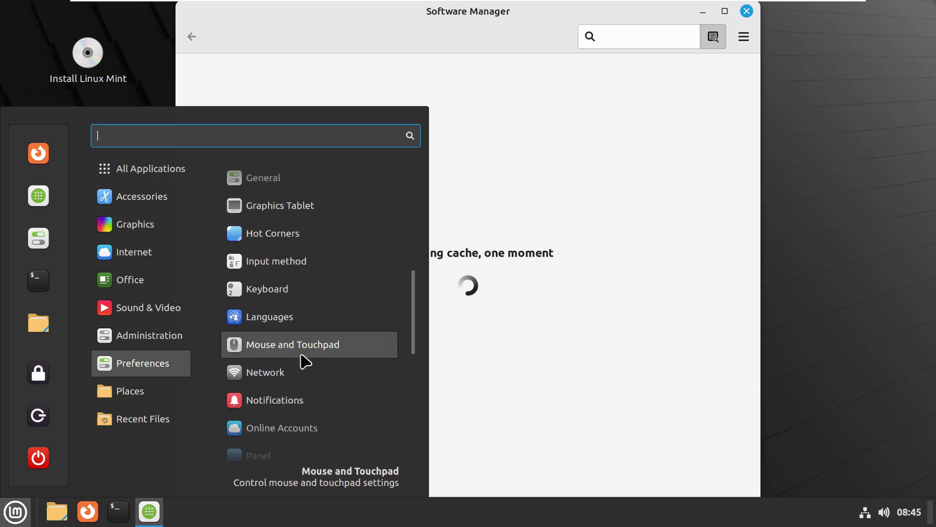
{"action": "scroll", "coordinate": [303, 361], "scroll_direction": "up", "scroll_amount": 5}
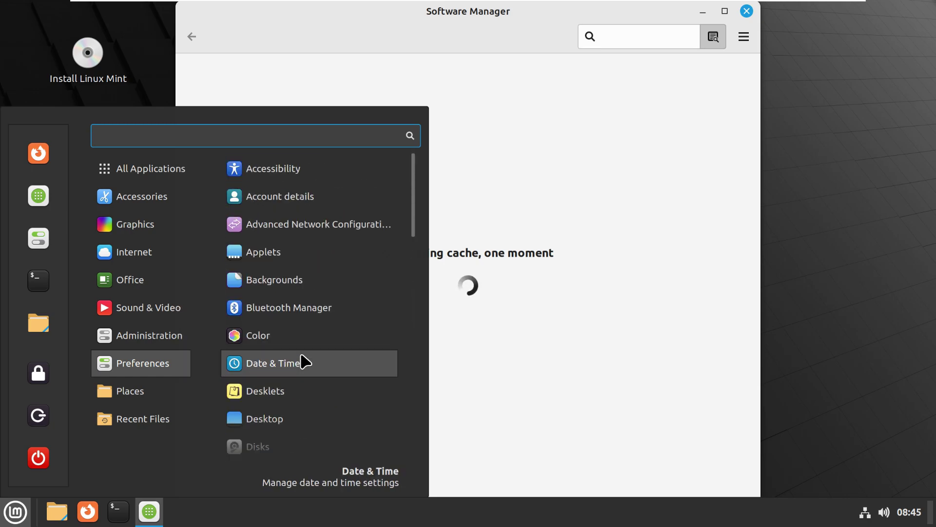
{"action": "mouse_move", "coordinate": [181, 344]}
{"action": "scroll", "coordinate": [282, 328], "scroll_direction": "down", "scroll_amount": 5}
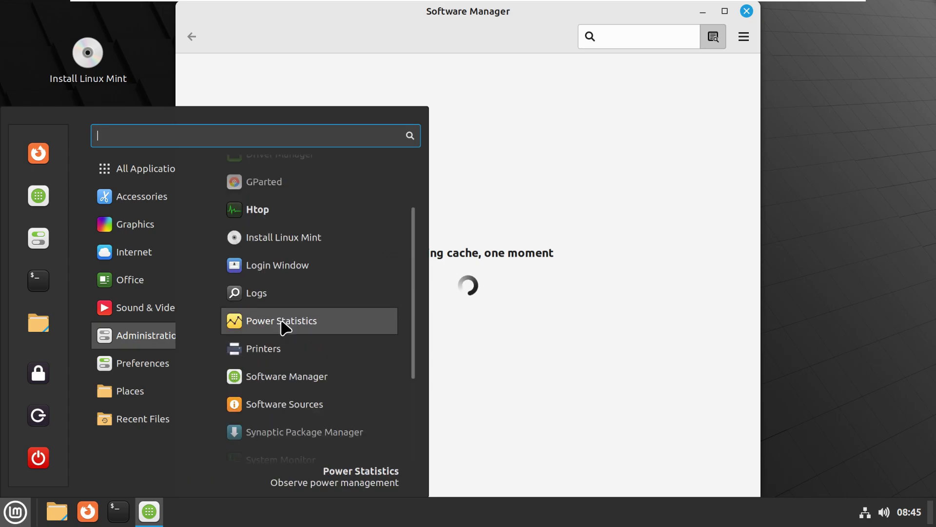
{"action": "scroll", "coordinate": [286, 327], "scroll_direction": "up", "scroll_amount": 5}
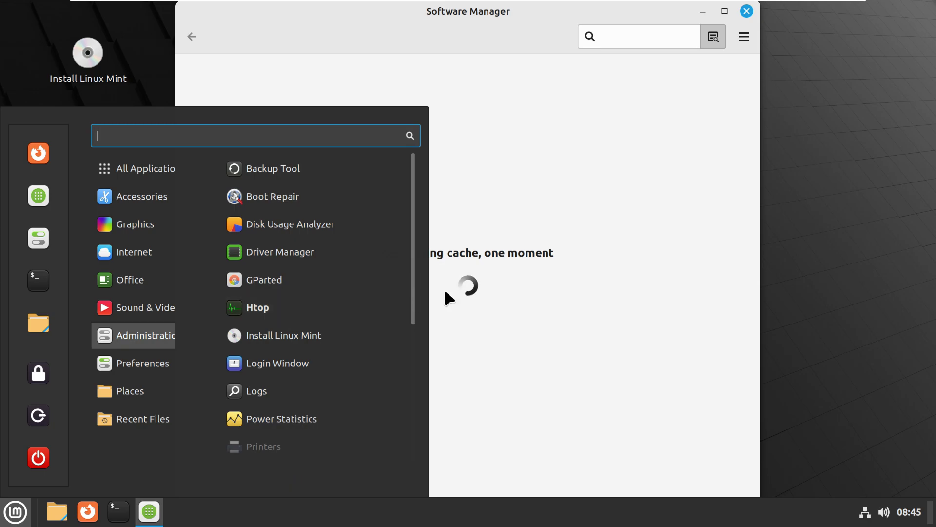
{"action": "left_click", "coordinate": [592, 311]}
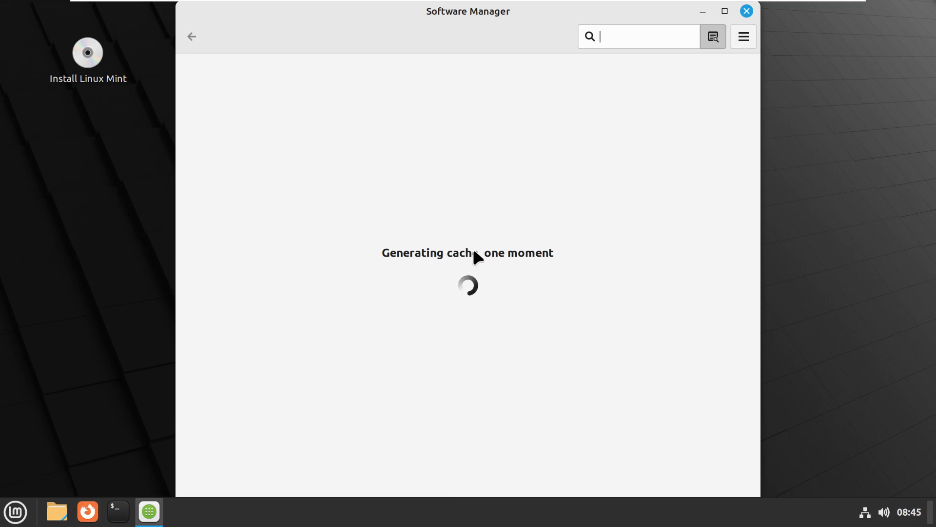
Step: Open System Settings, look through its Hardware and Administration sections, and close it
{"action": "left_click", "coordinate": [16, 509]}
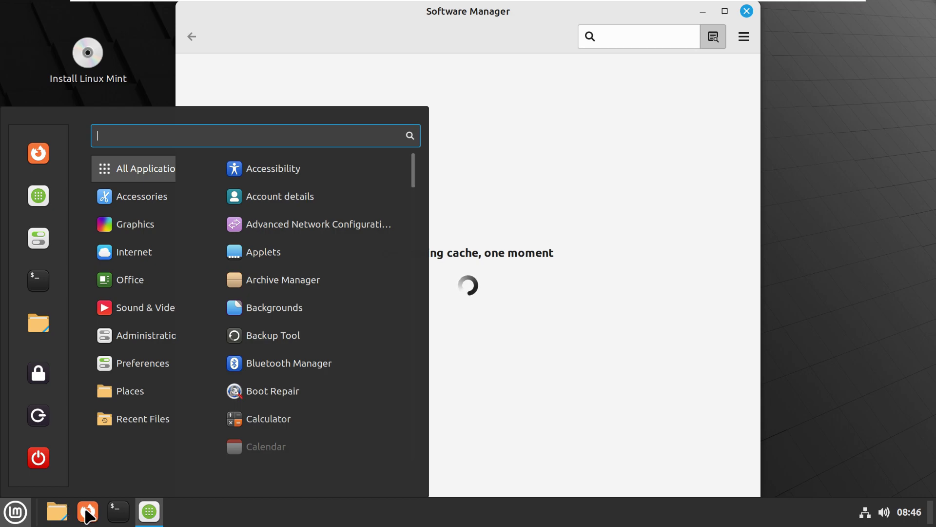
{"action": "left_click", "coordinate": [37, 239]}
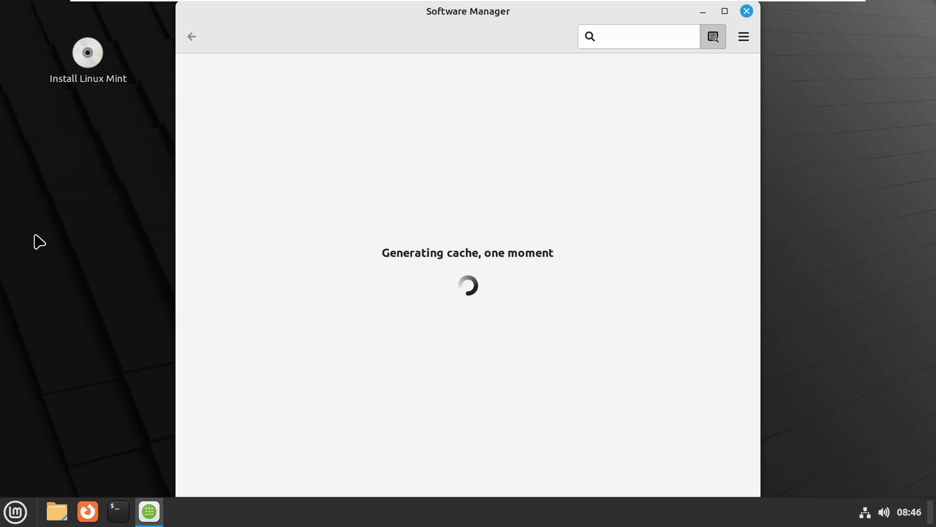
{"action": "scroll", "coordinate": [507, 270], "scroll_direction": "down", "scroll_amount": 7}
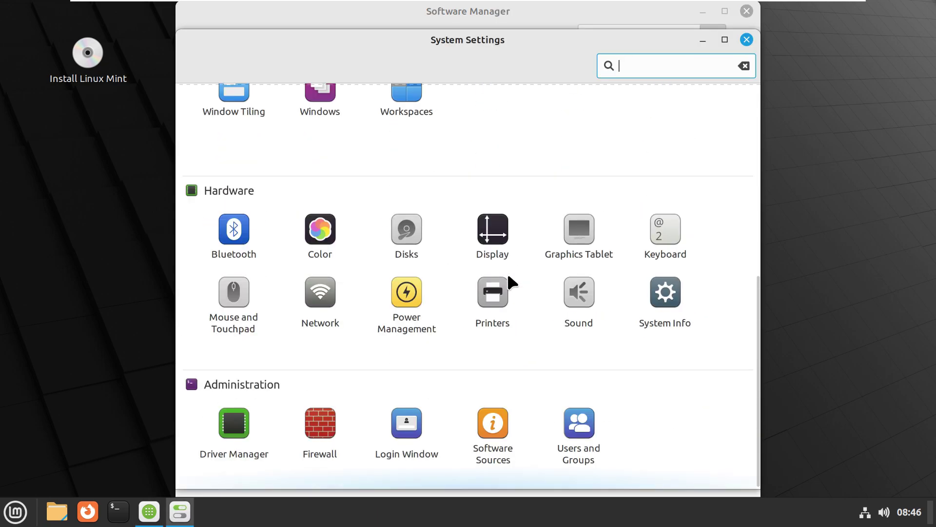
{"action": "left_click", "coordinate": [745, 40]}
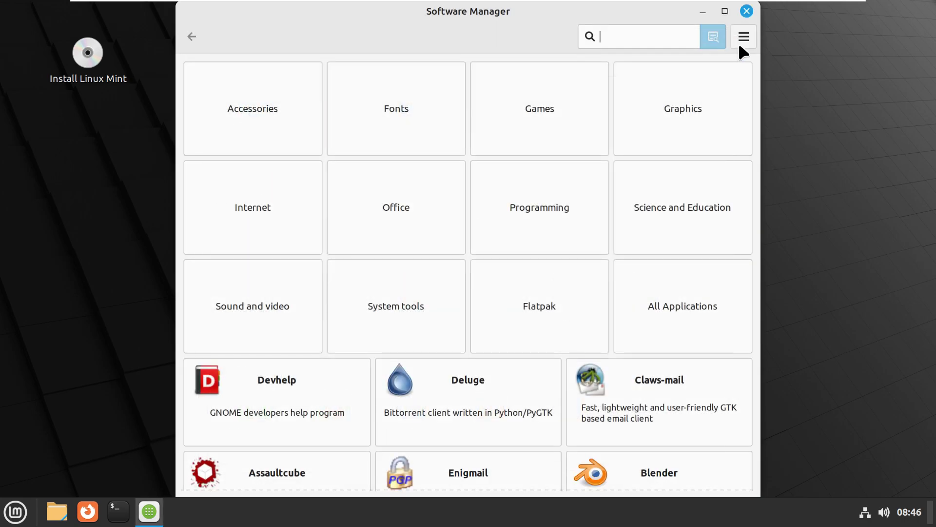
Step: Look through the featured applications in Software Manager and search for "libreoffice"
{"action": "scroll", "coordinate": [397, 300], "scroll_direction": "down", "scroll_amount": 10}
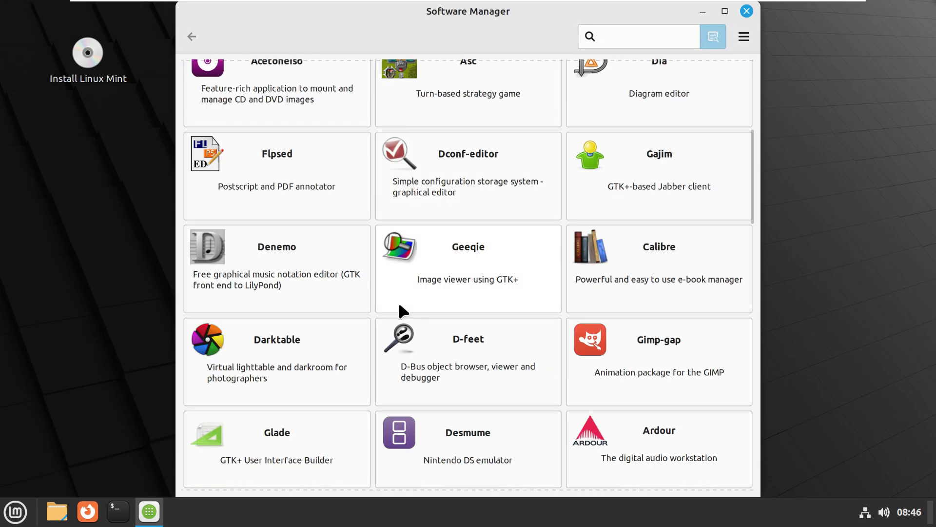
{"action": "type", "text": "libre"}
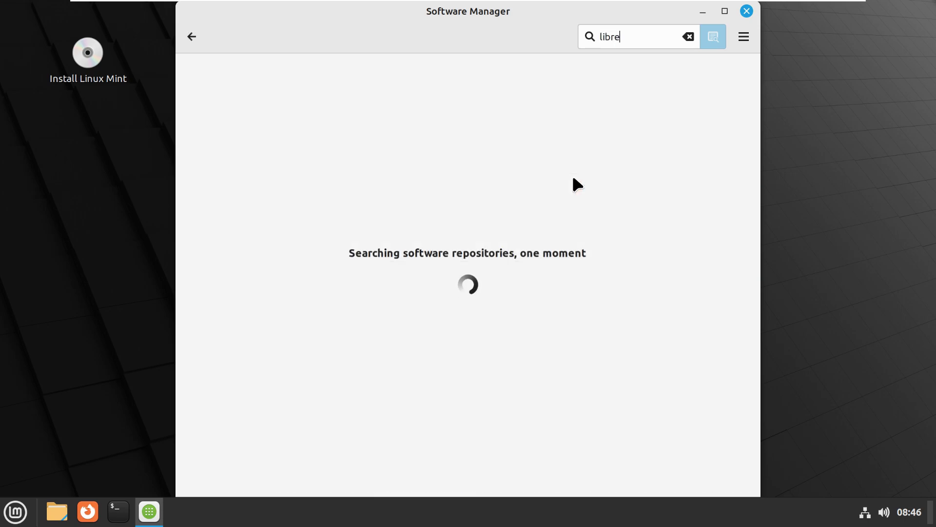
{"action": "type", "text": "office"}
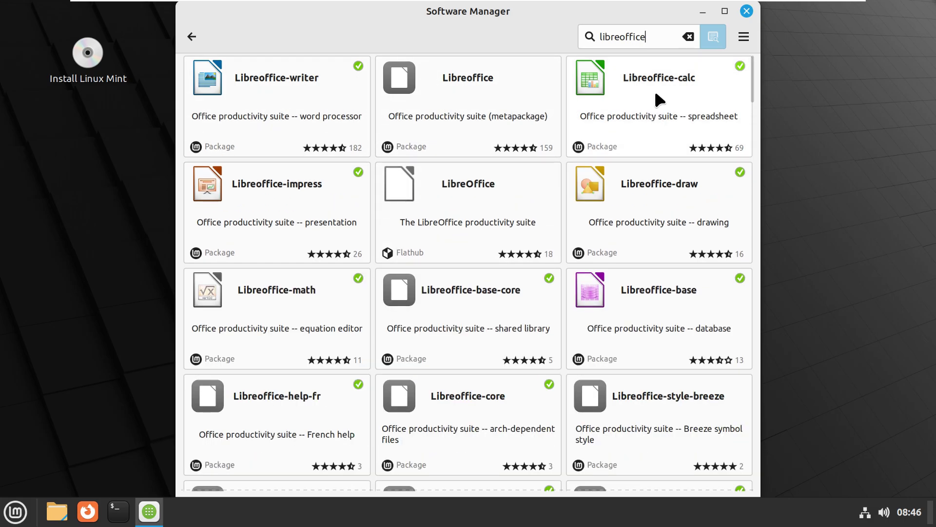
Step: Open the Libreoffice-calc package page, highlight its version number in the details, and return to the search results
{"action": "left_click", "coordinate": [573, 139]}
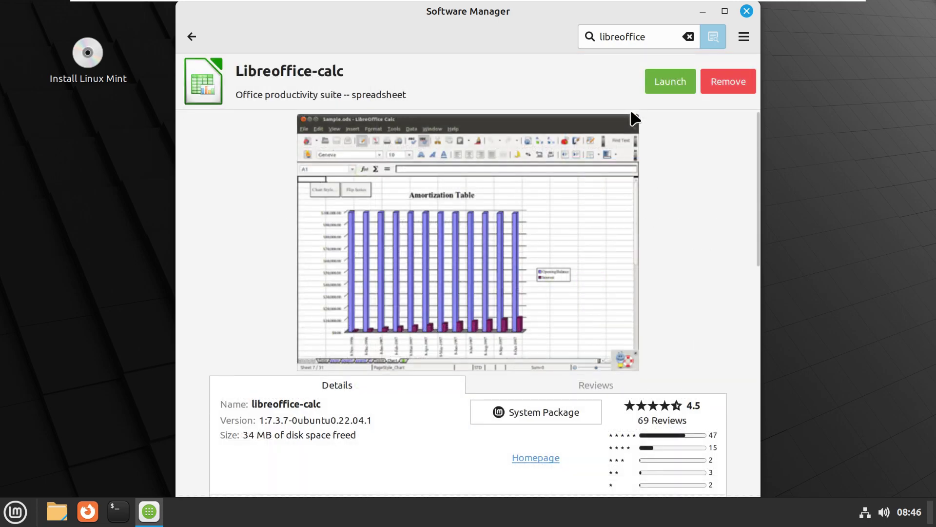
{"action": "scroll", "coordinate": [418, 238], "scroll_direction": "down", "scroll_amount": 5}
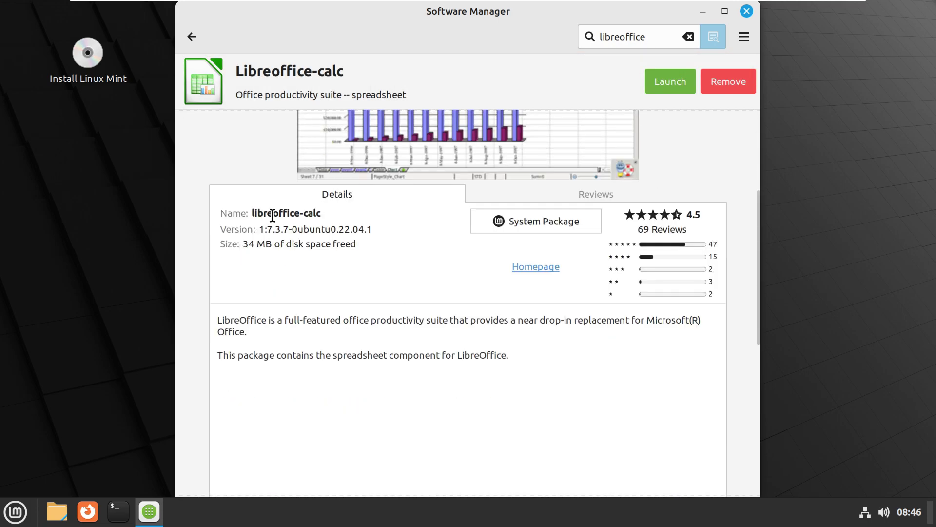
{"action": "left_click_drag", "start_coordinate": [261, 230], "coordinate": [377, 233]}
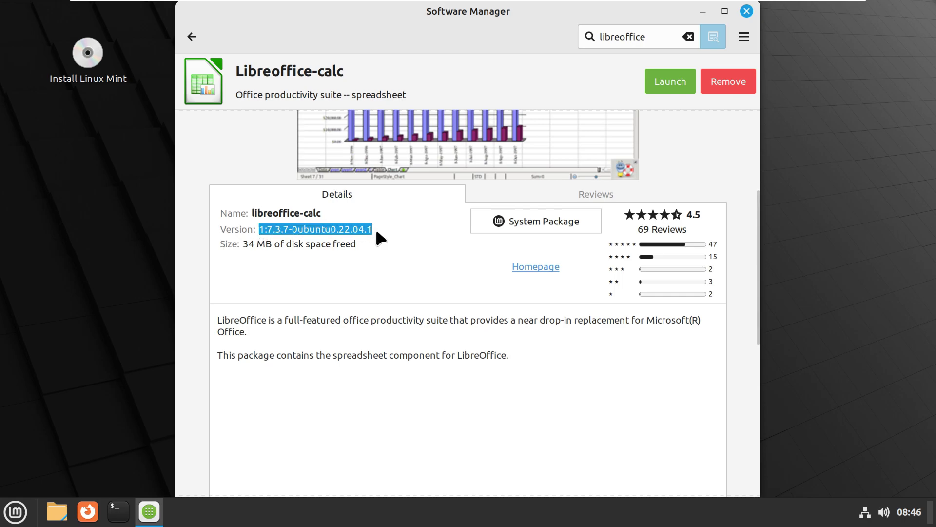
{"action": "left_click", "coordinate": [199, 43]}
Step: Clear the package search text, then view and close the About information of Software Manager
{"action": "left_click", "coordinate": [688, 38]}
{"action": "left_click", "coordinate": [741, 37]}
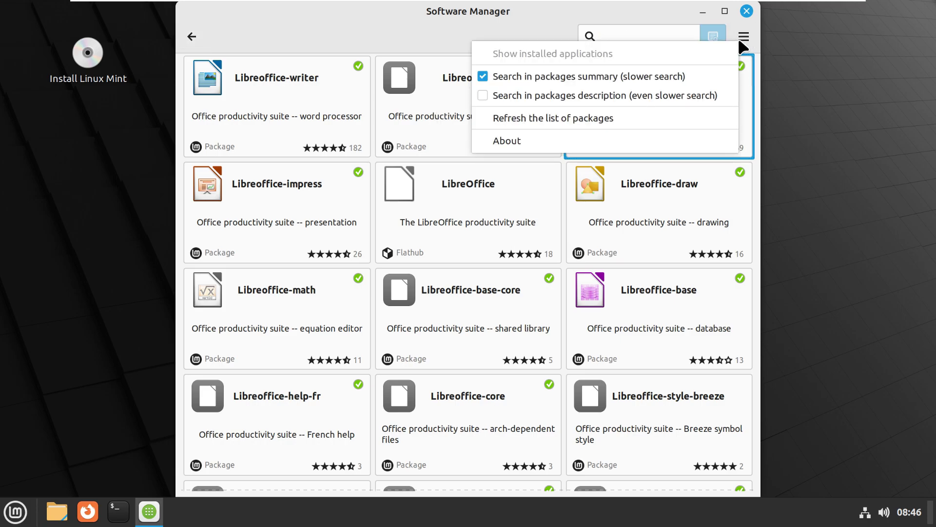
{"action": "left_click", "coordinate": [614, 138]}
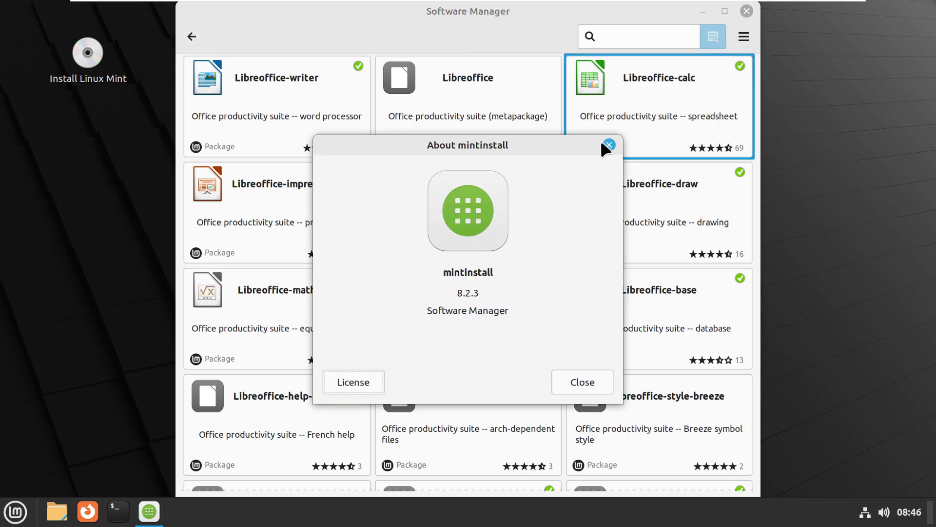
{"action": "left_click", "coordinate": [609, 143]}
Step: Glance over the Preferences and Sound & Video application categories and return to Software Manager
{"action": "left_click", "coordinate": [22, 510]}
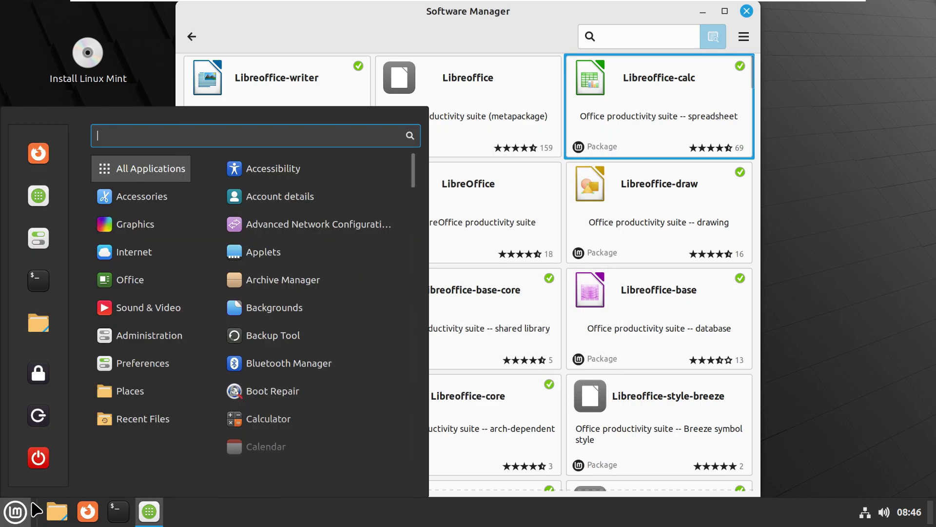
{"action": "mouse_move", "coordinate": [149, 362]}
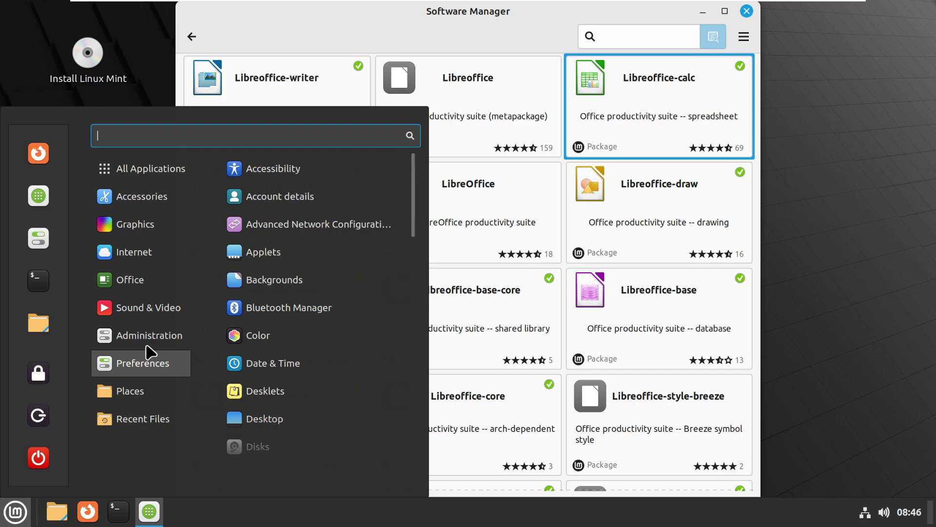
{"action": "mouse_move", "coordinate": [155, 309]}
{"action": "mouse_move", "coordinate": [153, 282]}
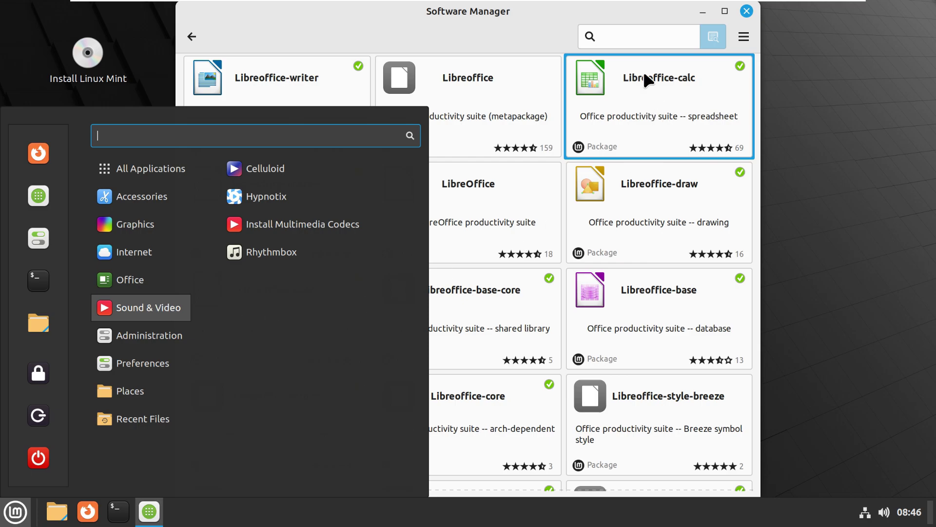
{"action": "left_click", "coordinate": [634, 43]}
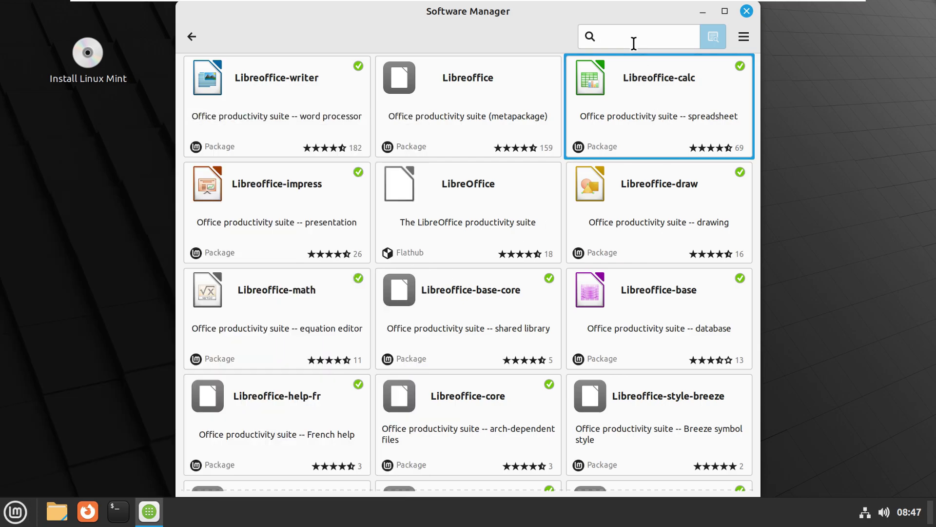
Step: Search the package repositories for "hypno" and open the Hypnotix package page to view its version details
{"action": "type", "text": "hypno"}
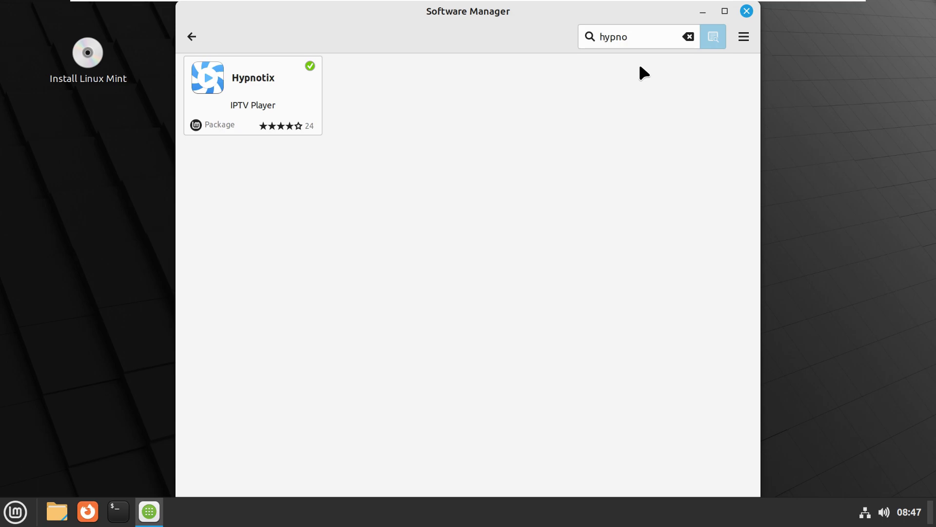
{"action": "left_click", "coordinate": [247, 94]}
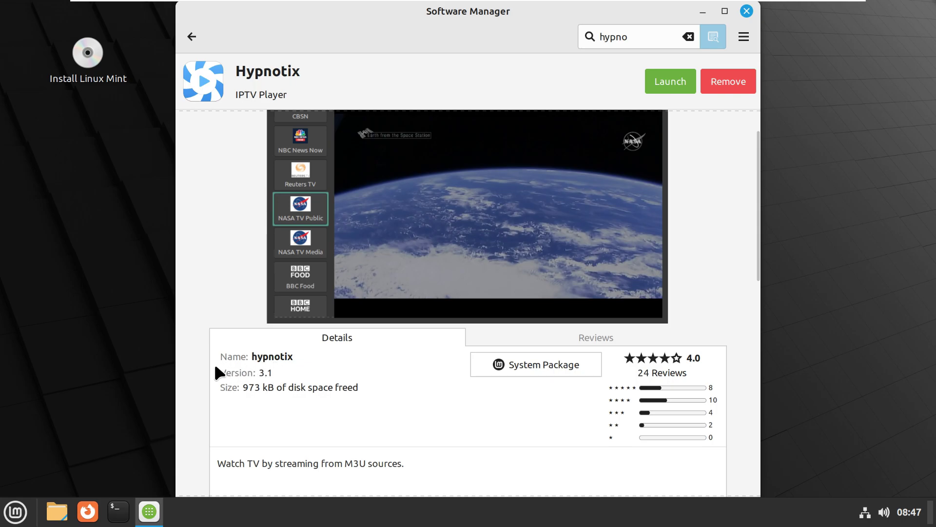
Step: Look through the Accessories and Graphics application categories, including Onboard and Pix, and return to Software Manager
{"action": "left_click", "coordinate": [17, 511]}
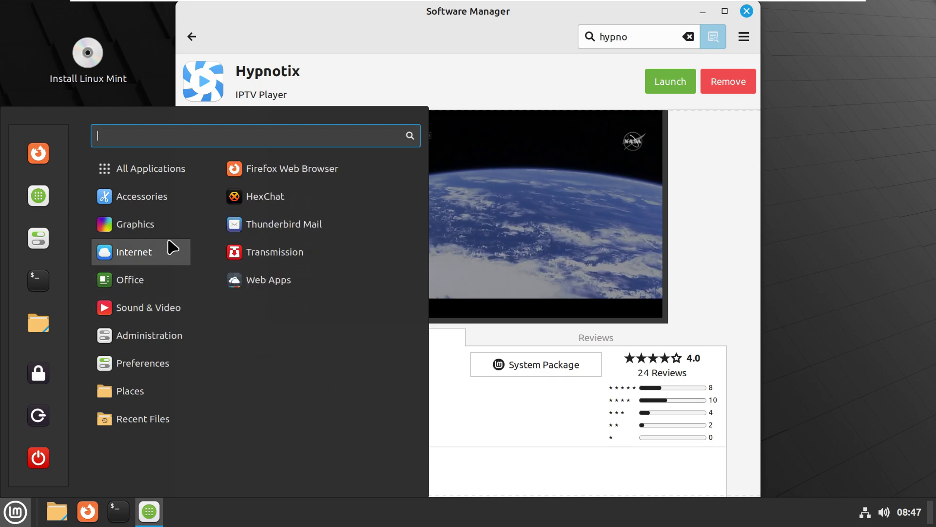
{"action": "mouse_move", "coordinate": [172, 235]}
{"action": "mouse_move", "coordinate": [171, 193]}
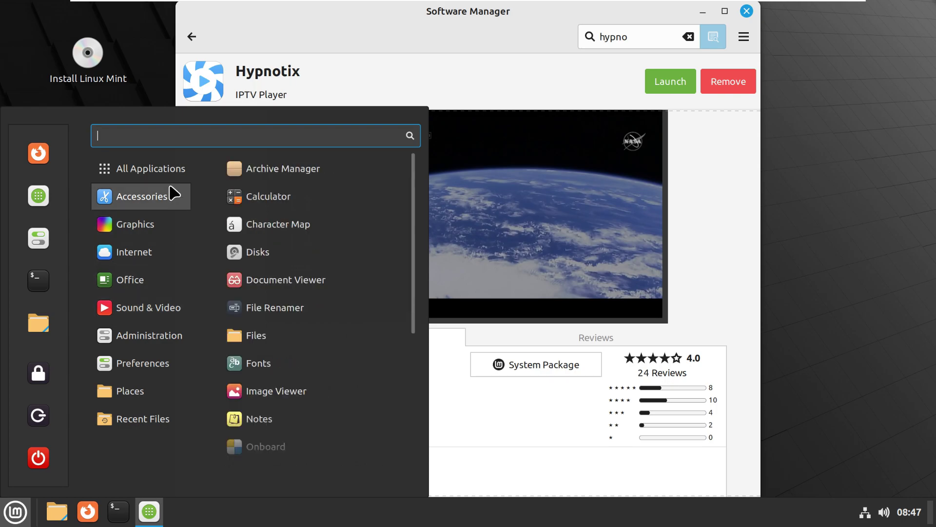
{"action": "scroll", "coordinate": [324, 225], "scroll_direction": "down", "scroll_amount": 3}
{"action": "scroll", "coordinate": [325, 226], "scroll_direction": "down", "scroll_amount": 4}
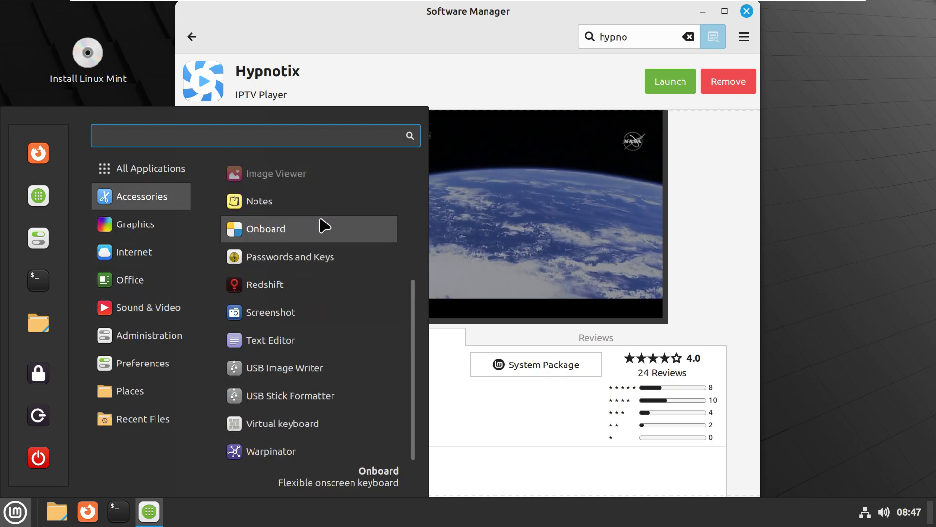
{"action": "mouse_move", "coordinate": [140, 239]}
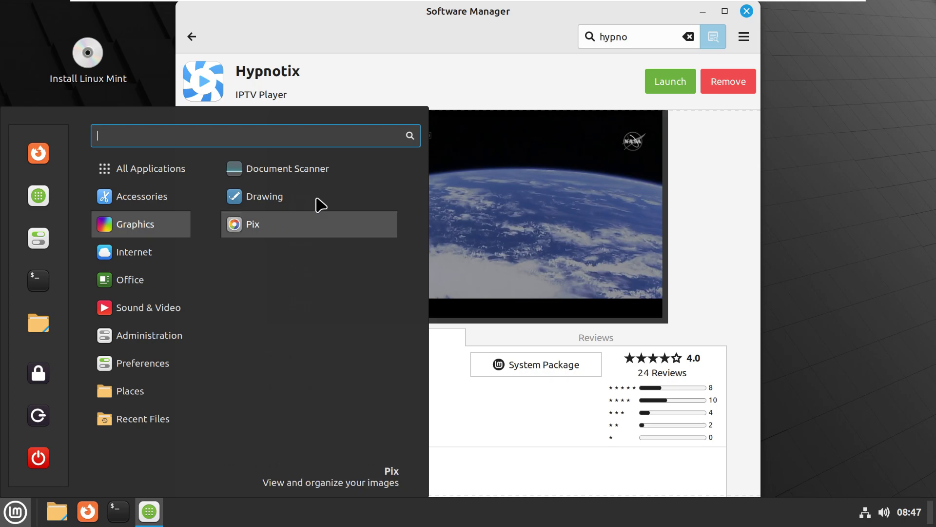
{"action": "left_click", "coordinate": [520, 101]}
Step: Replace the package search with "pix" and open the Pix image viewer's package page to view its details
{"action": "left_click_drag", "start_coordinate": [631, 34], "coordinate": [591, 35]}
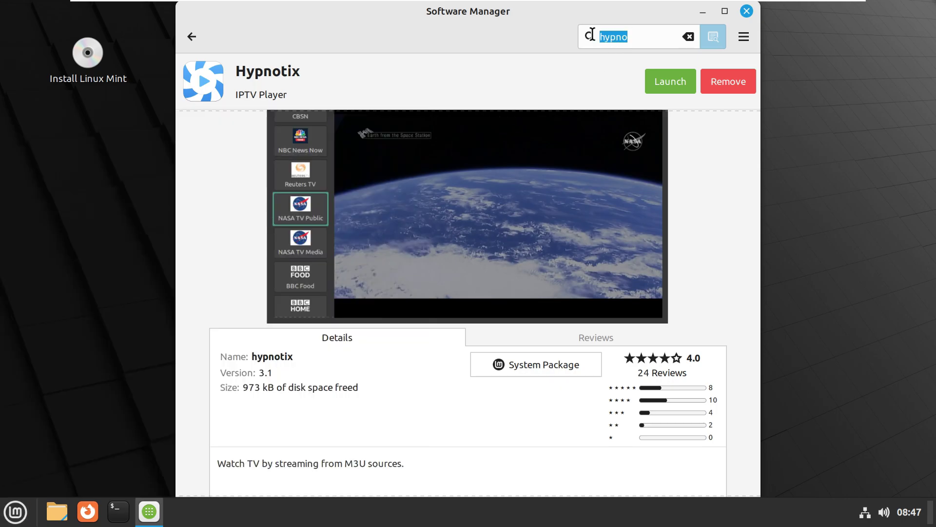
{"action": "type", "text": "pix"}
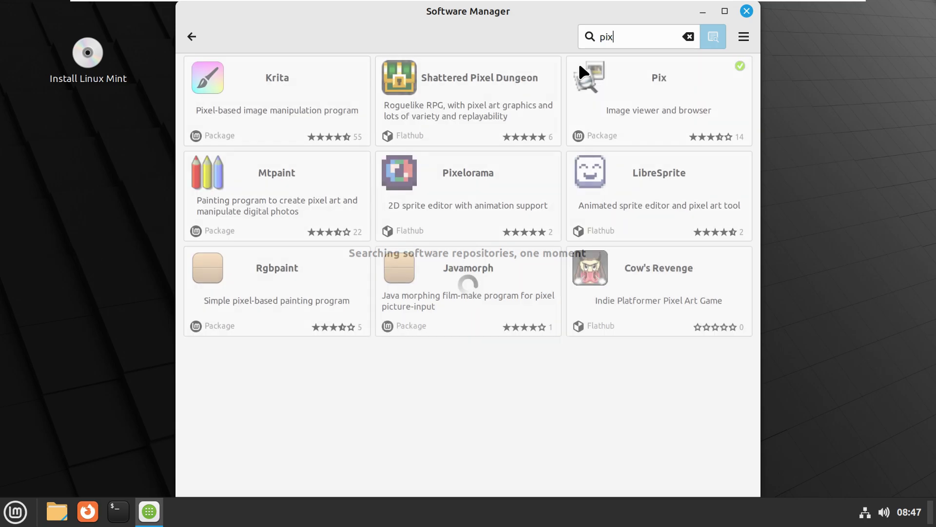
{"action": "left_click", "coordinate": [625, 87]}
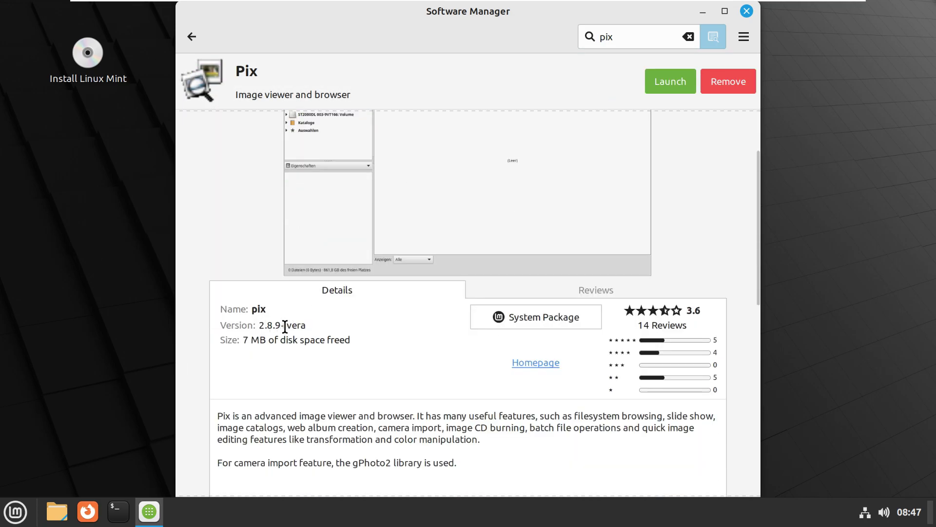
Step: Glance over the Internet application category, search the packages for "thunderbird", and open the Thunderbird package page
{"action": "left_click", "coordinate": [14, 510]}
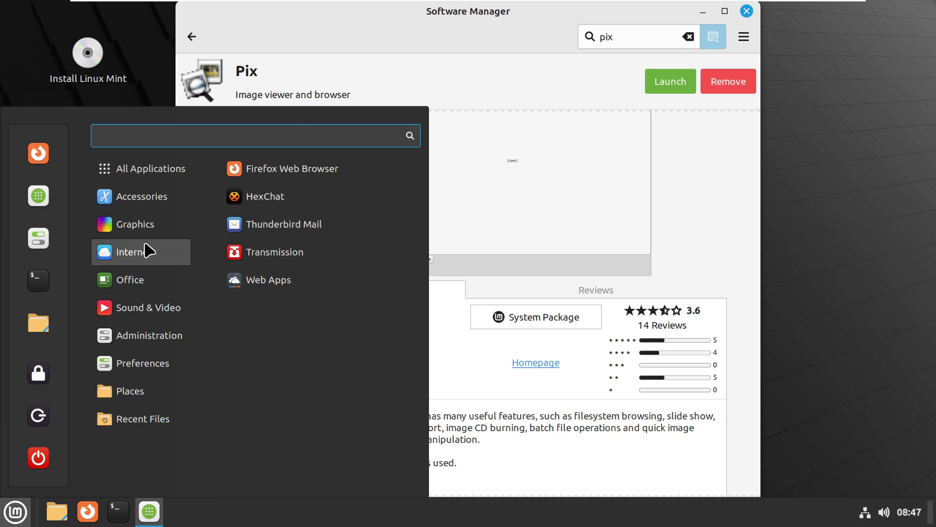
{"action": "left_click", "coordinate": [639, 36]}
{"action": "type", "text": "th"}
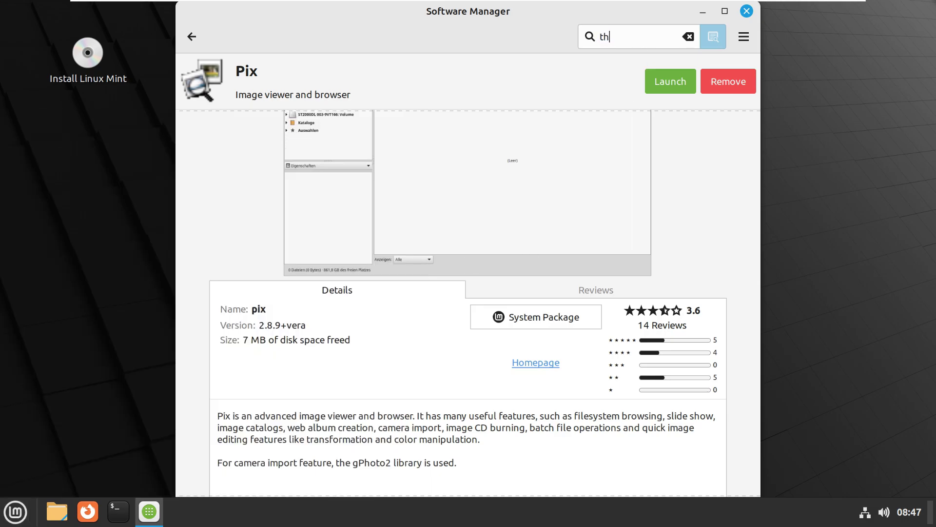
{"action": "type", "text": "underbird"}
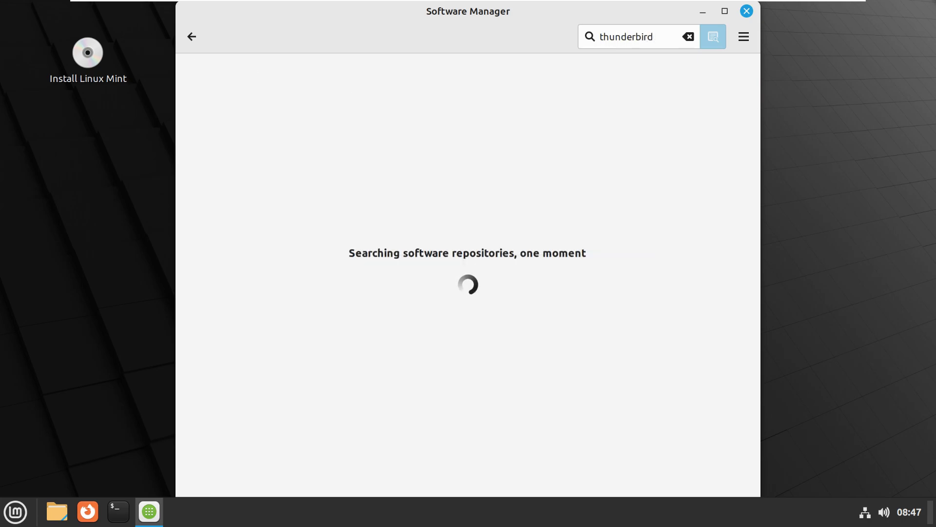
{"action": "left_click", "coordinate": [327, 111]}
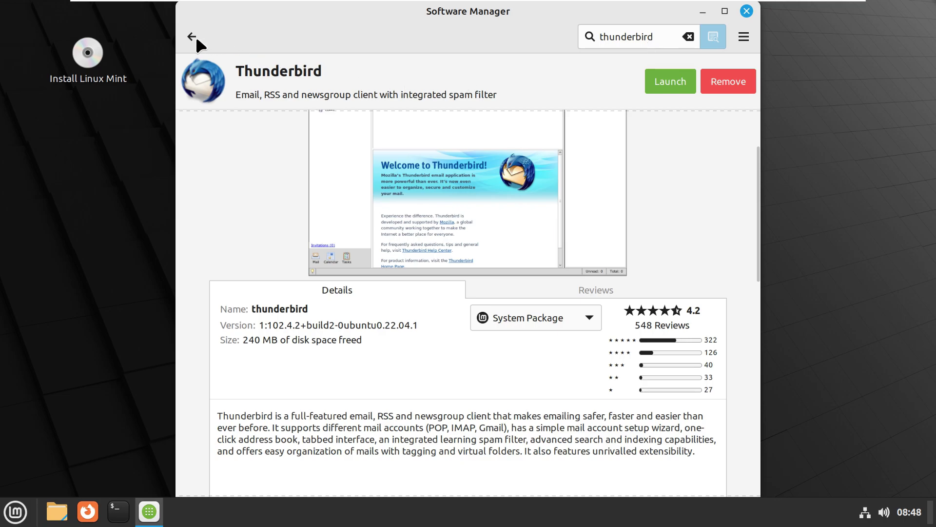
Step: Launch the Firefox web browser and force quit the unresponsive Software Manager
{"action": "left_click", "coordinate": [149, 503]}
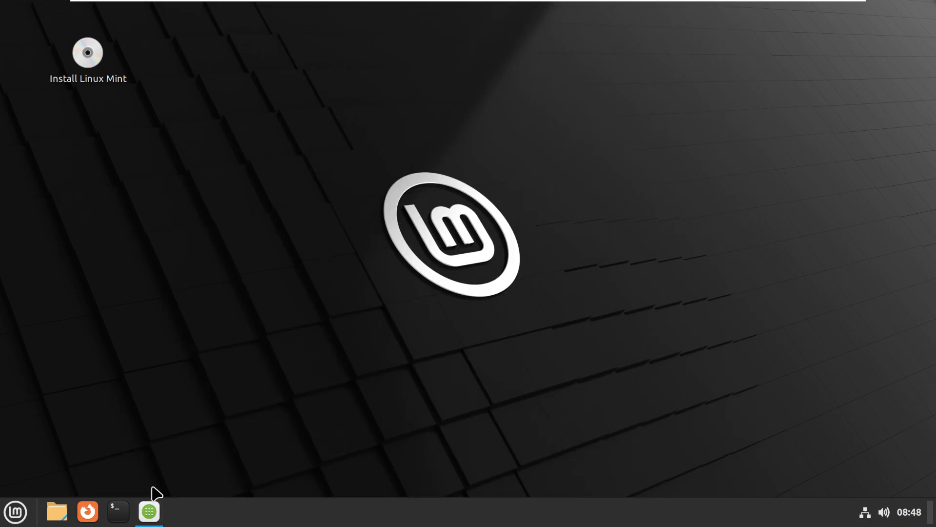
{"action": "left_click", "coordinate": [150, 508]}
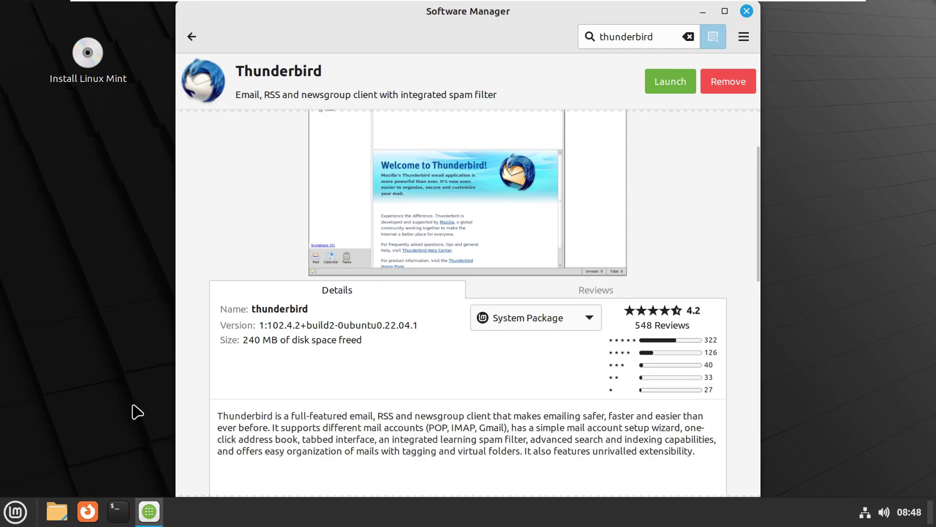
{"action": "left_click", "coordinate": [83, 518]}
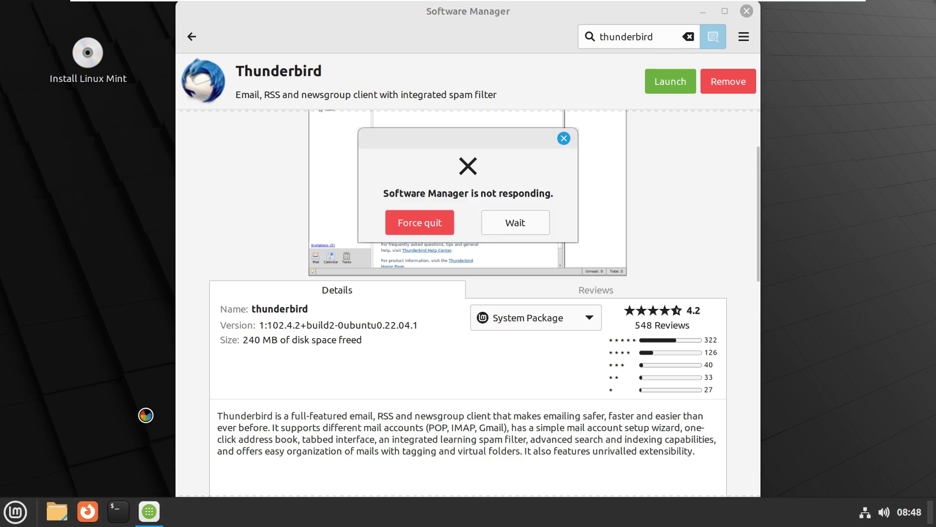
{"action": "left_click", "coordinate": [443, 223]}
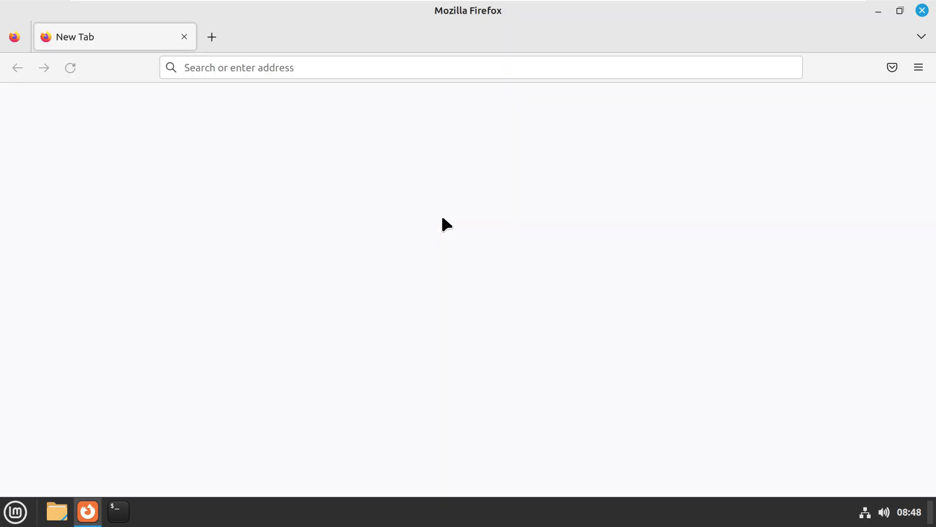
Step: Search the web for "linux mint" in Firefox and open the linuxmint.com home page
{"action": "left_click", "coordinate": [349, 36]}
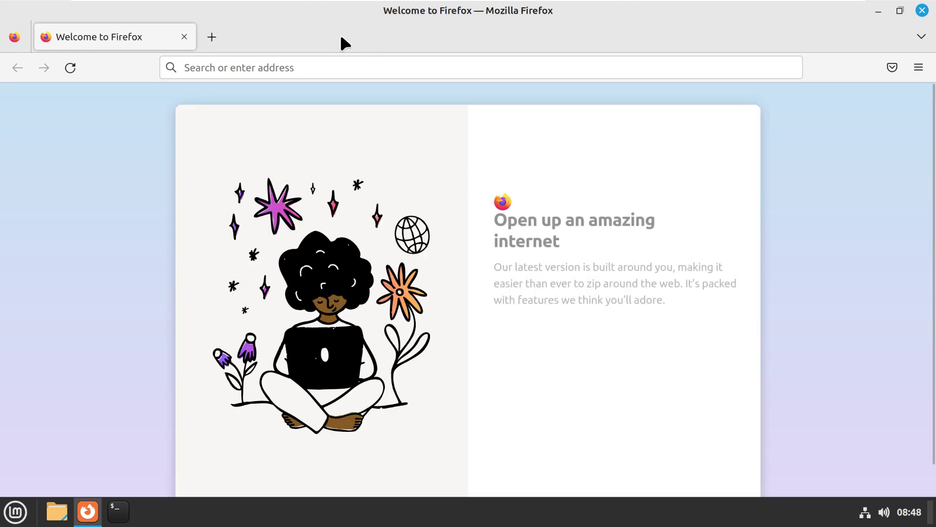
{"action": "left_click", "coordinate": [359, 67]}
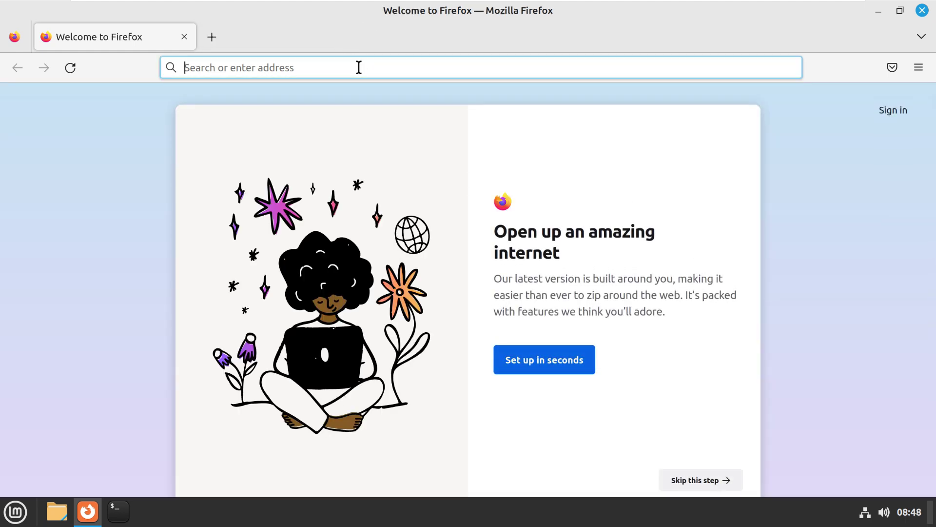
{"action": "type", "text": "linu"}
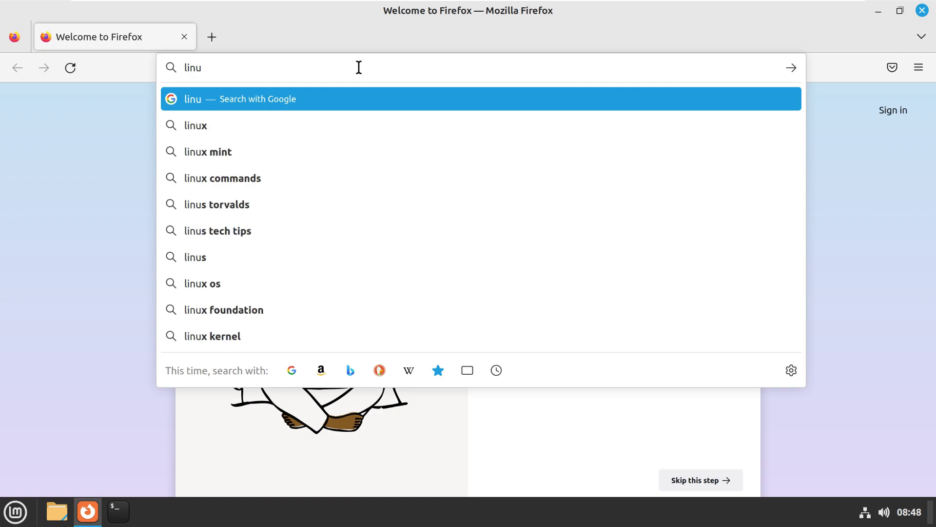
{"action": "type", "text": "x"}
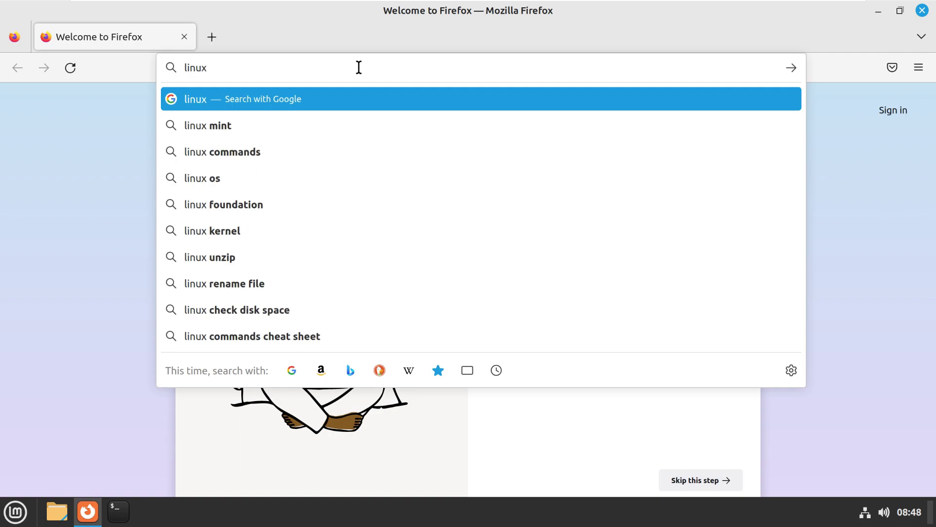
{"action": "type", "text": " mint"}
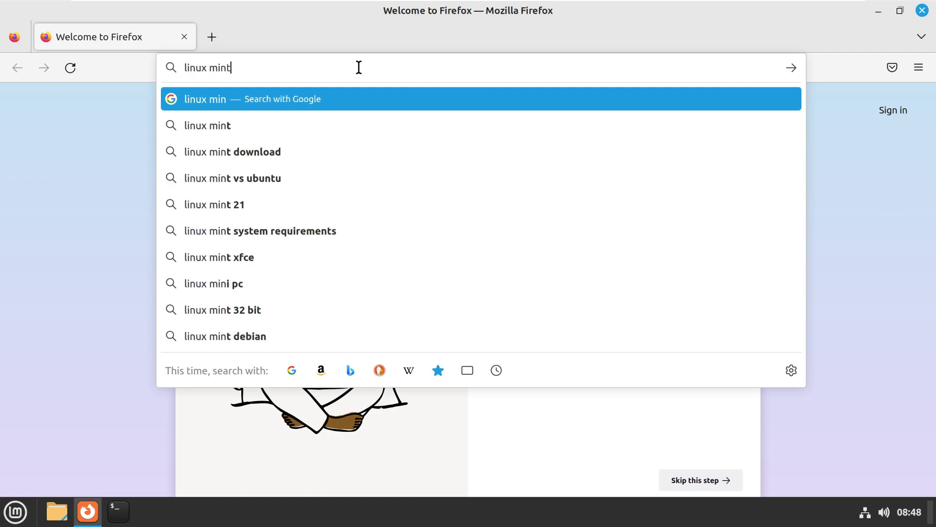
{"action": "key", "text": "Return"}
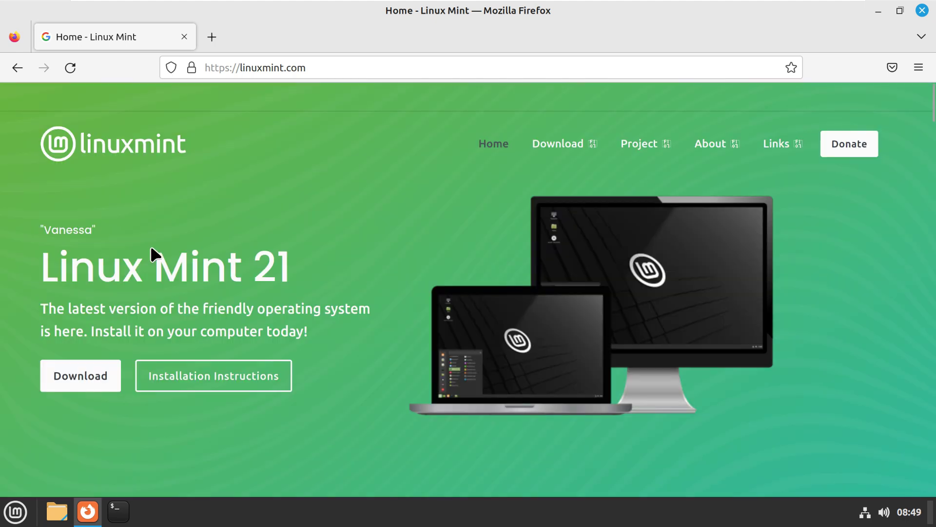
Step: Open the download page for Linux Mint 21 on the website and look over the Cinnamon and MATE editions
{"action": "mouse_move", "coordinate": [595, 148]}
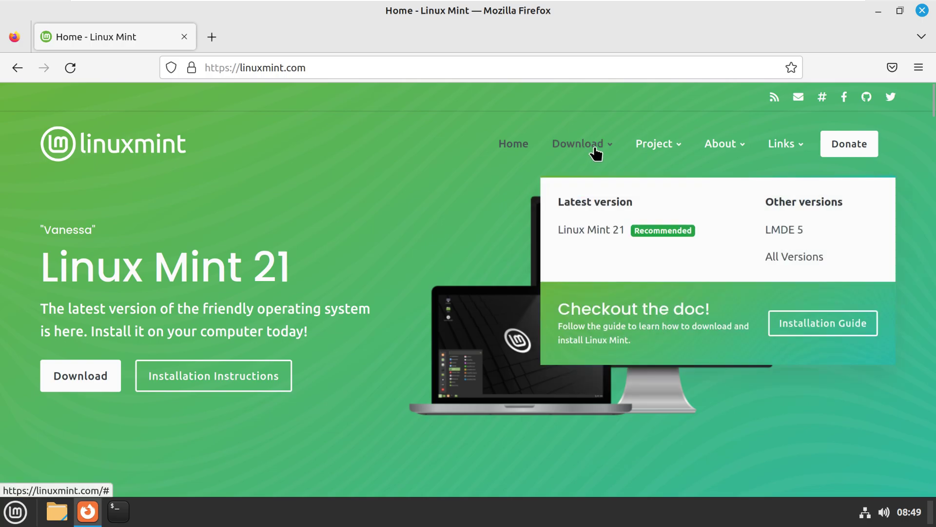
{"action": "left_click", "coordinate": [588, 232]}
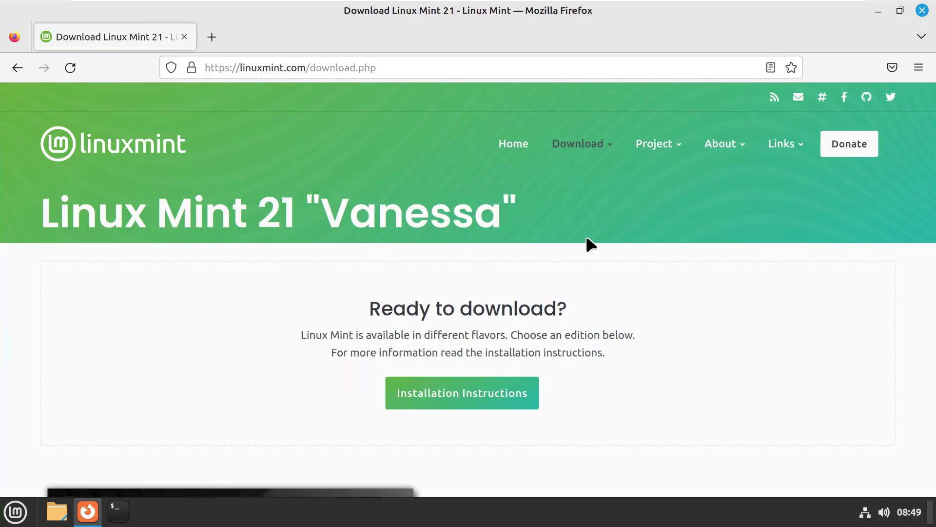
{"action": "scroll", "coordinate": [584, 236], "scroll_direction": "down", "scroll_amount": 10}
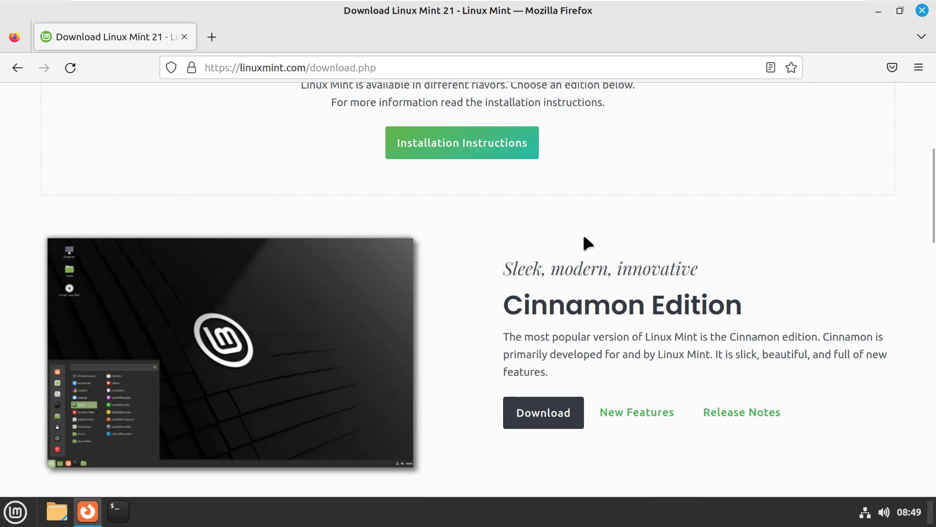
{"action": "scroll", "coordinate": [584, 244], "scroll_direction": "up", "scroll_amount": 5}
{"action": "scroll", "coordinate": [582, 233], "scroll_direction": "down", "scroll_amount": 2}
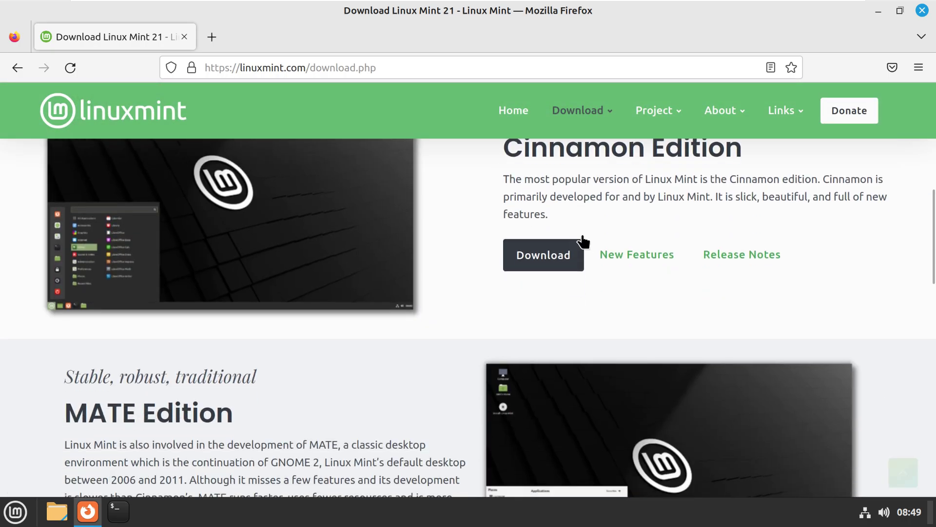
Step: Open the Cinnamon Edition's download page and examine its integrity section and list of download mirrors
{"action": "left_click", "coordinate": [545, 246]}
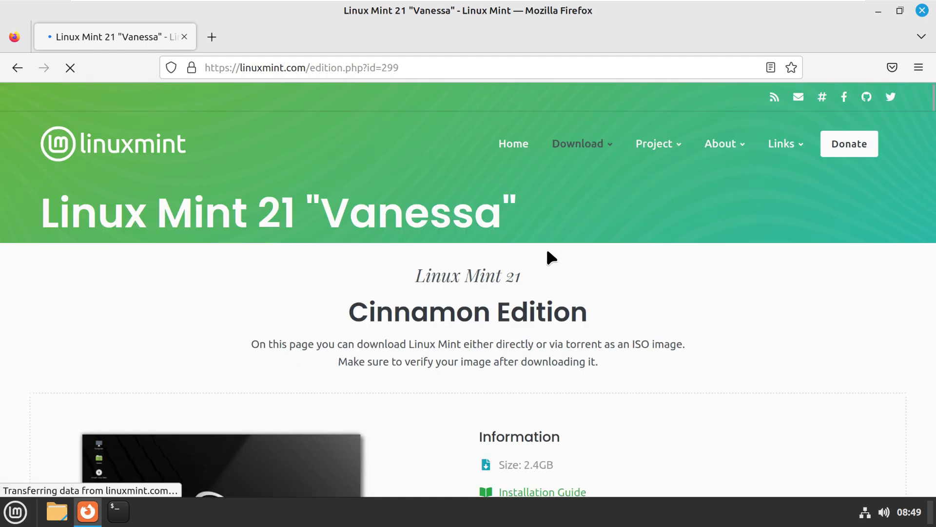
{"action": "scroll", "coordinate": [546, 246], "scroll_direction": "down", "scroll_amount": 4}
{"action": "scroll", "coordinate": [537, 139], "scroll_direction": "down", "scroll_amount": 8}
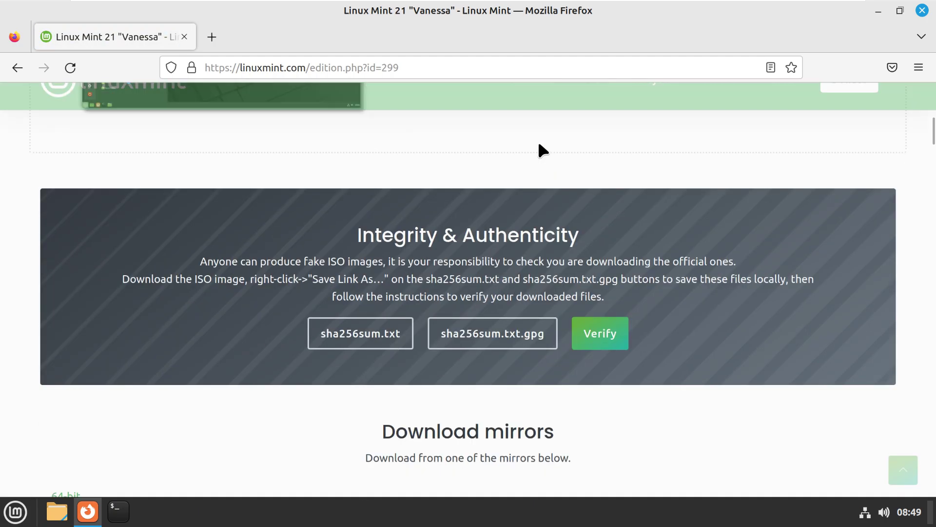
{"action": "scroll", "coordinate": [539, 143], "scroll_direction": "down", "scroll_amount": 15}
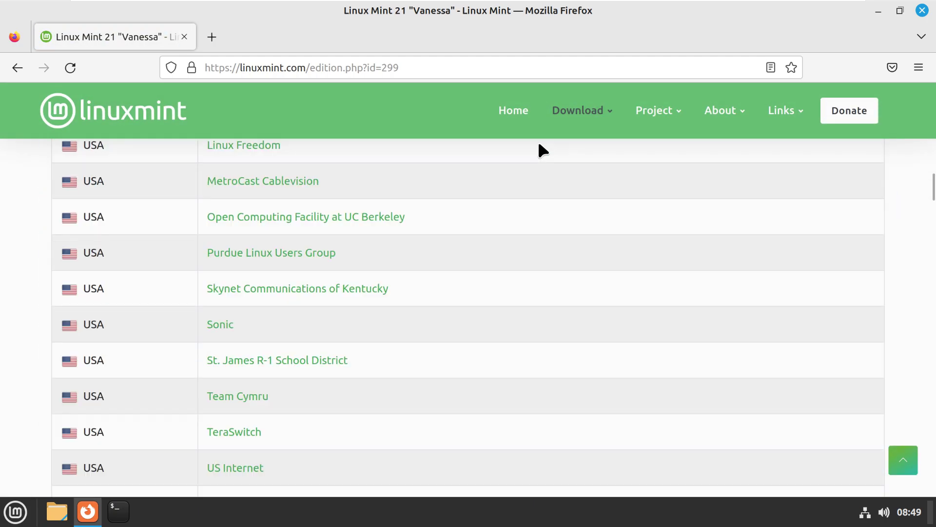
{"action": "scroll", "coordinate": [475, 227], "scroll_direction": "up", "scroll_amount": 20}
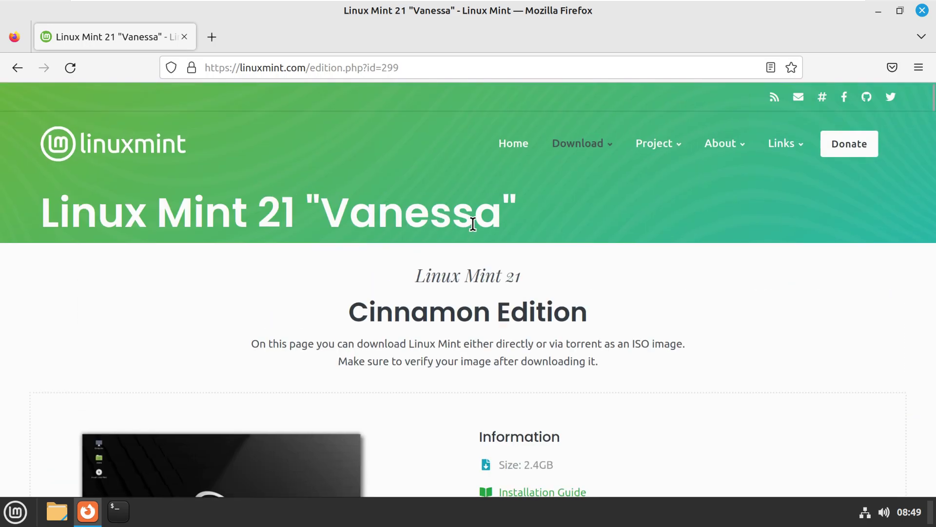
Step: Load the page youtube.com/9to5linux in the current browser tab
{"action": "left_click", "coordinate": [485, 68]}
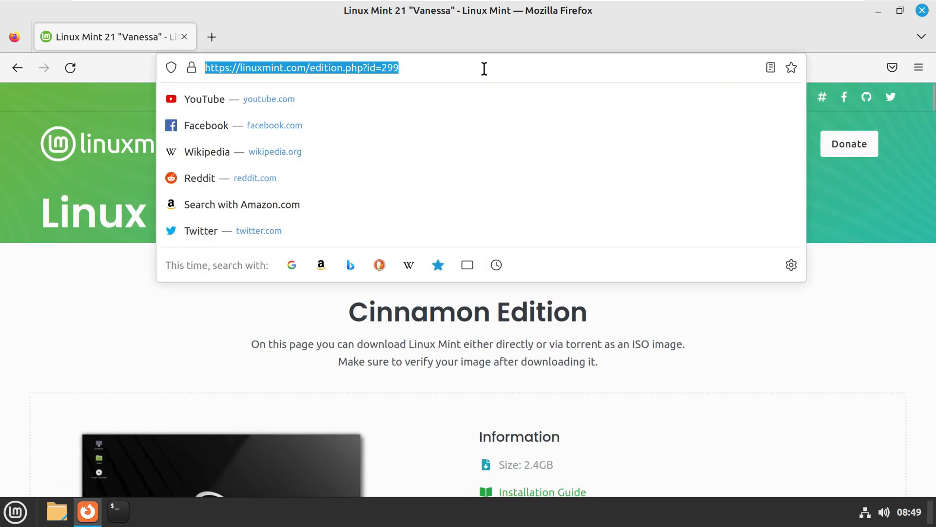
{"action": "type", "text": "yout"}
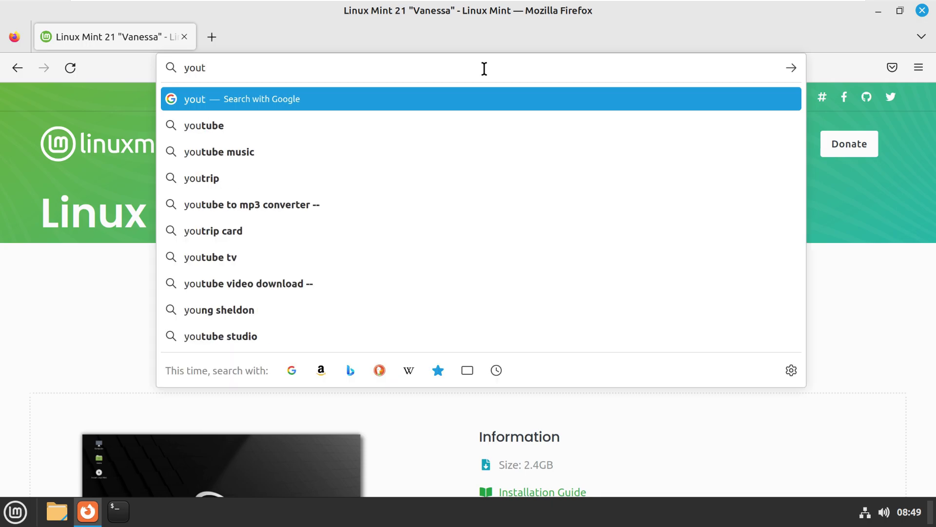
{"action": "type", "text": "ube.c"}
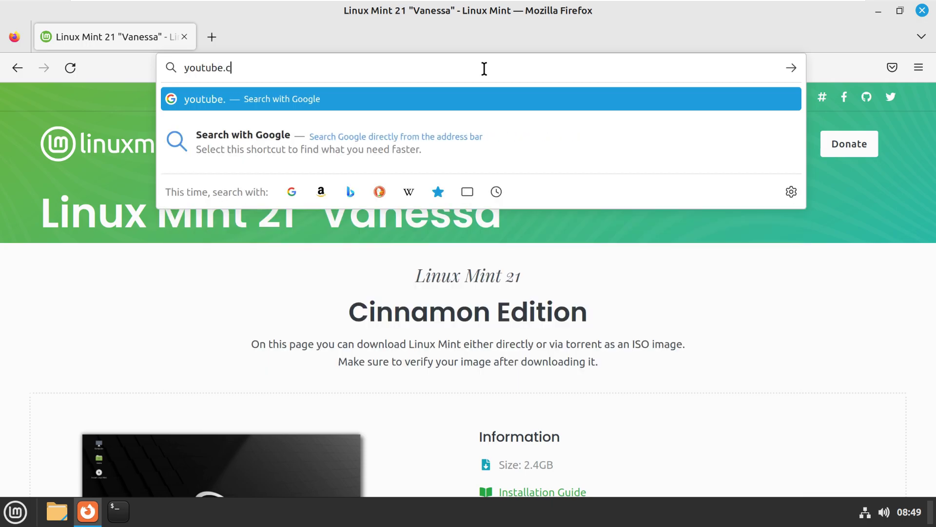
{"action": "type", "text": "om/9"}
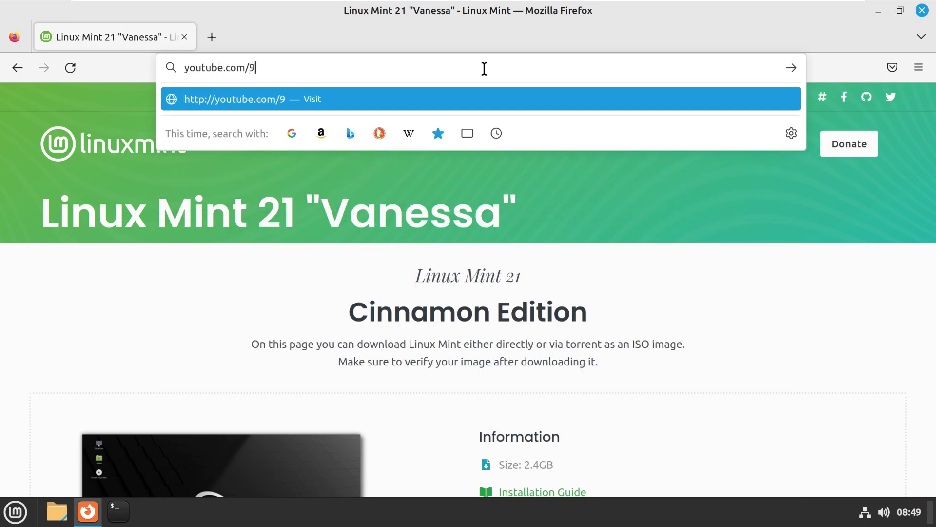
{"action": "type", "text": "to5linux"}
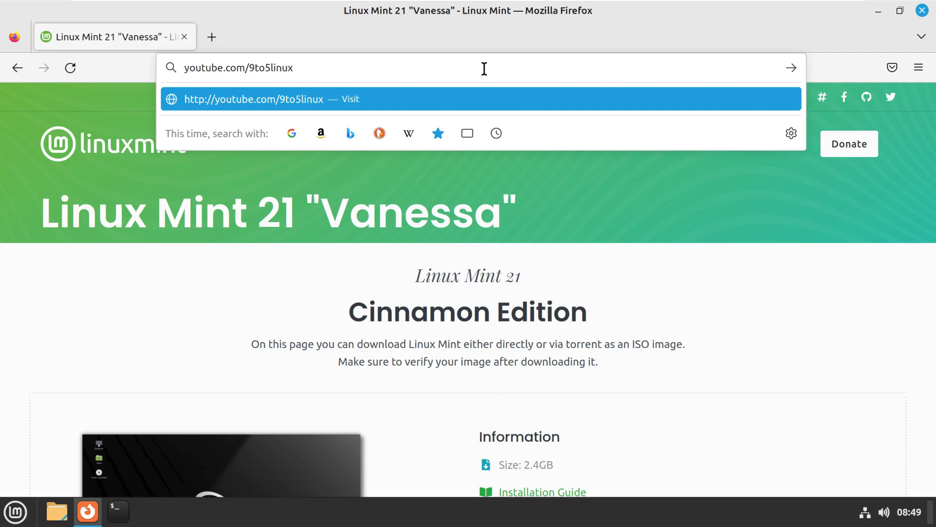
{"action": "key", "text": "Return"}
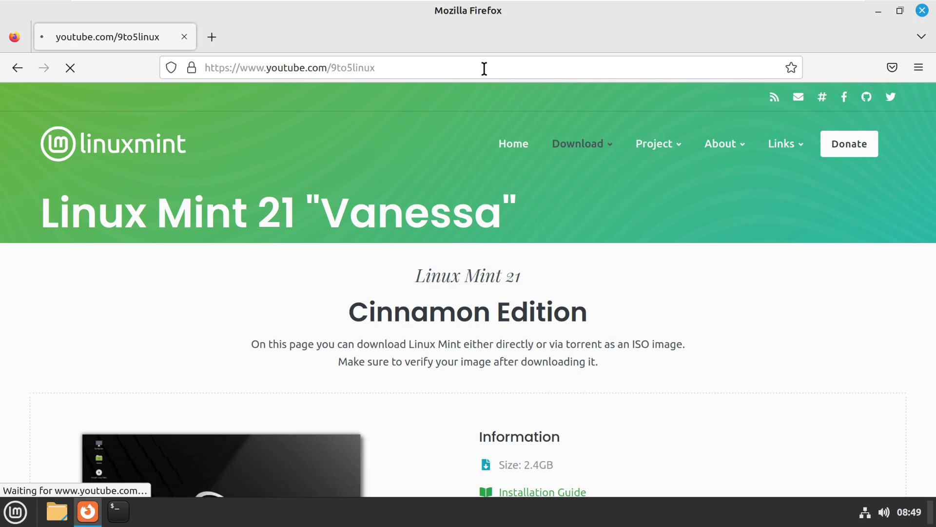